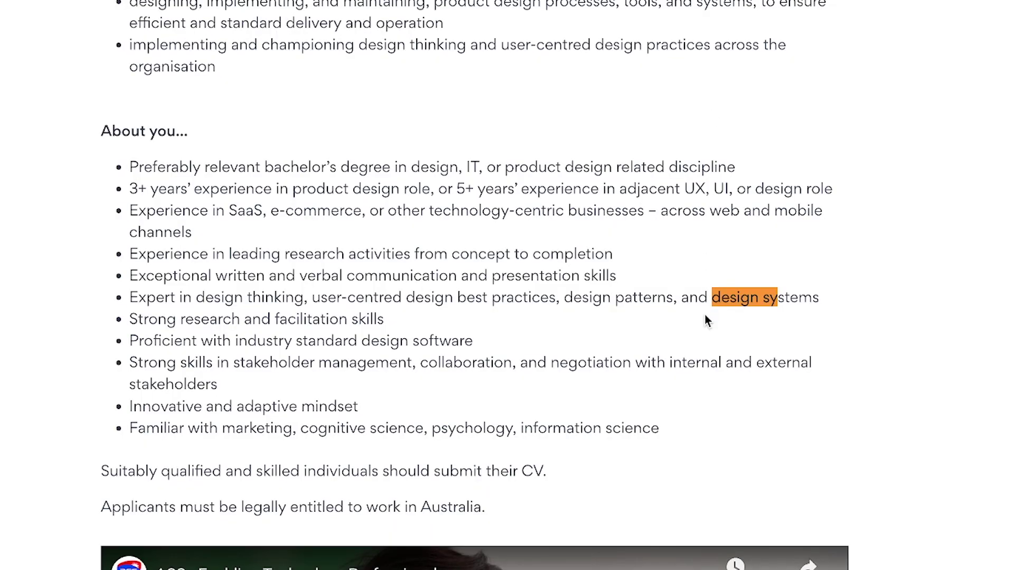
Highlight the phrase "design systems" in the job listing's candidate requirements.
left_click_drag(689, 297, 750, 297)
left_click(826, 299)
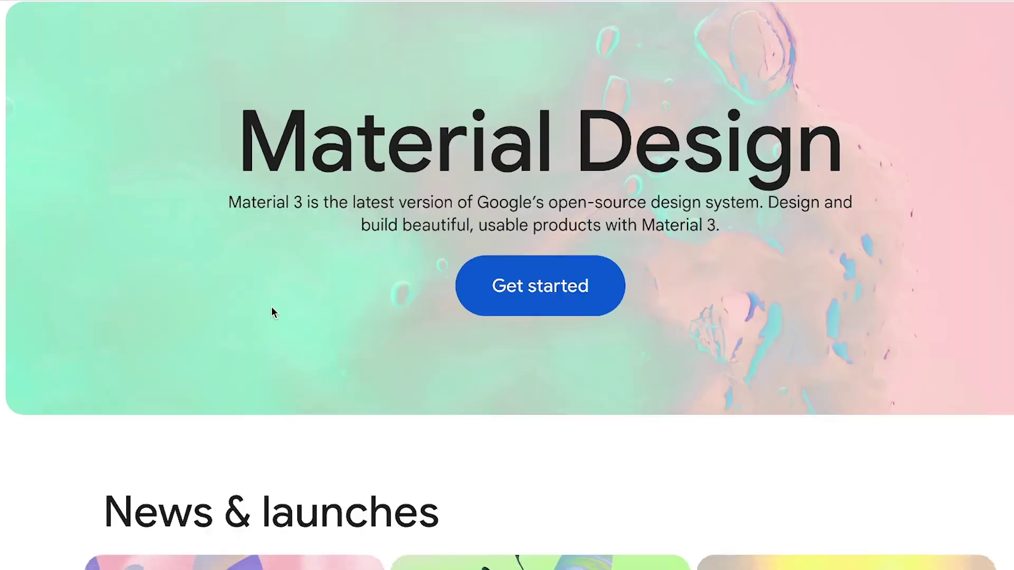
Look over the Material Design home page and the Flex landing page in Example 4.
scroll(272, 311, "down", 7)
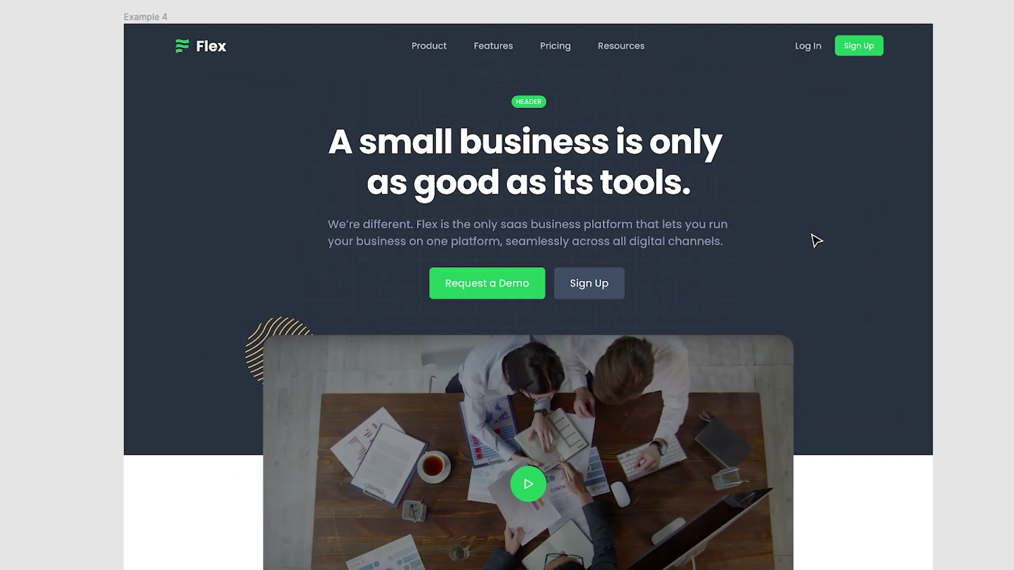
scroll(816, 241, "down", 15)
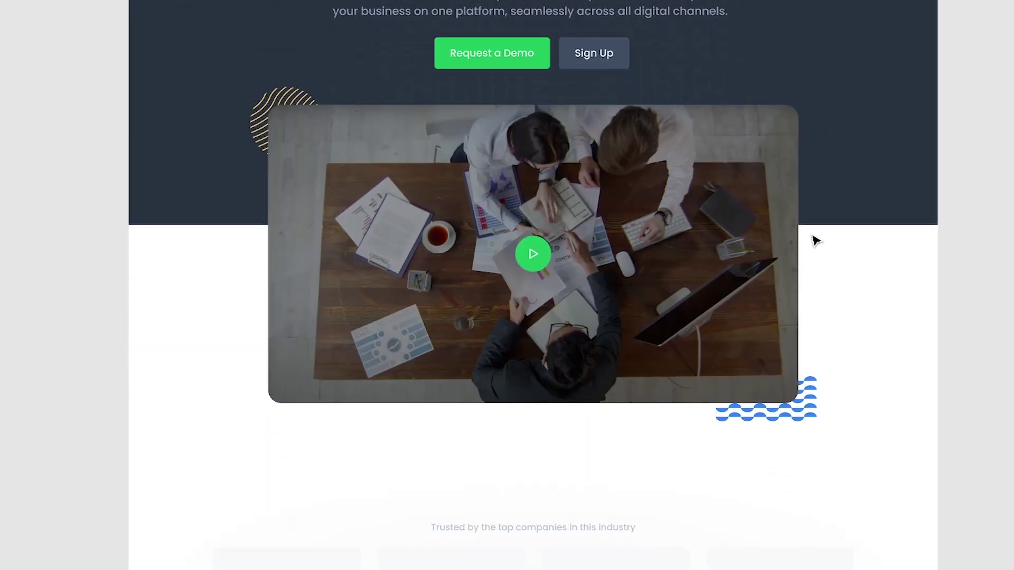
scroll(671, 317, "up", 2)
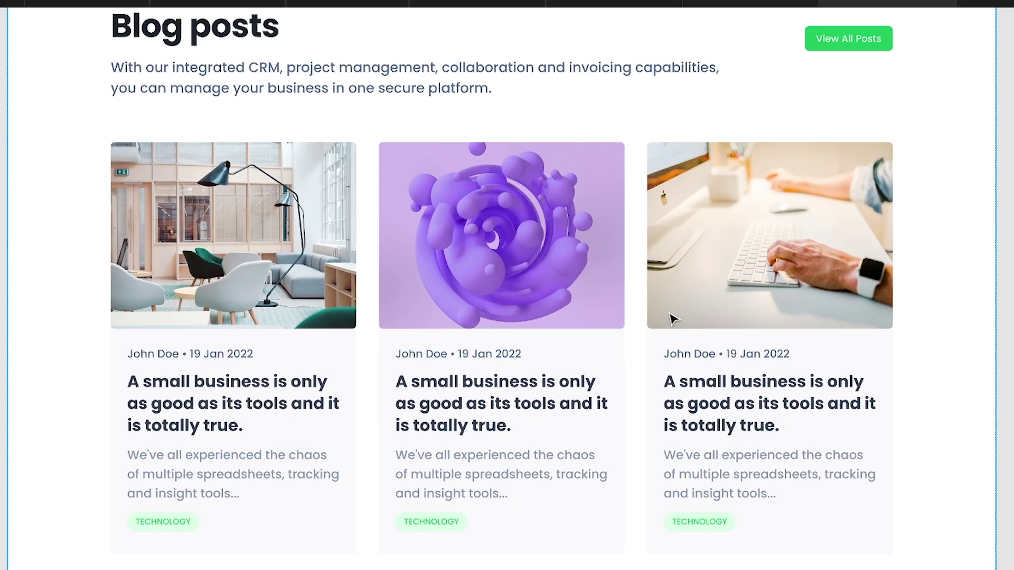
Select the Blog posts section of the landing page and examine its heading and three-card layout.
left_click(670, 317)
scroll(671, 317, "down", 4)
scroll(671, 317, "up", 2)
scroll(671, 318, "down", 1)
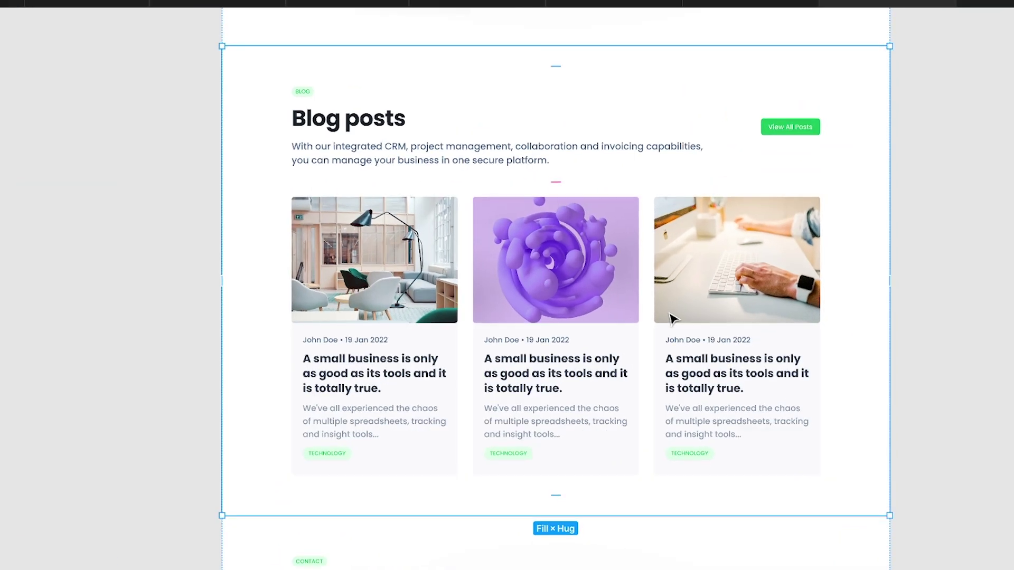
left_click(537, 332)
key("shift+2")
scroll(439, 278, "up", 2)
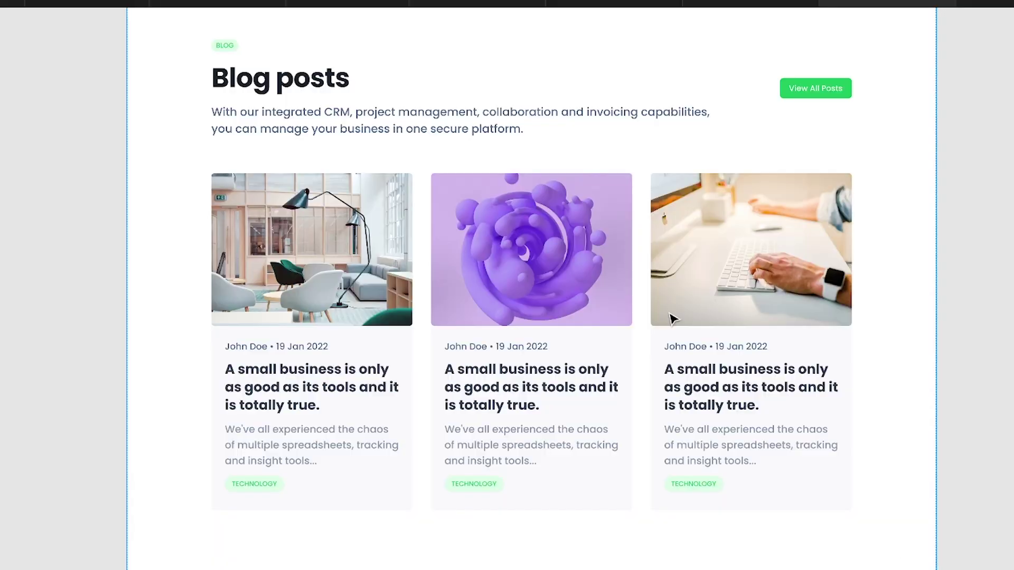
scroll(670, 316, "up", 2)
left_click(671, 317)
scroll(671, 317, "down", 5)
scroll(670, 317, "up", 3)
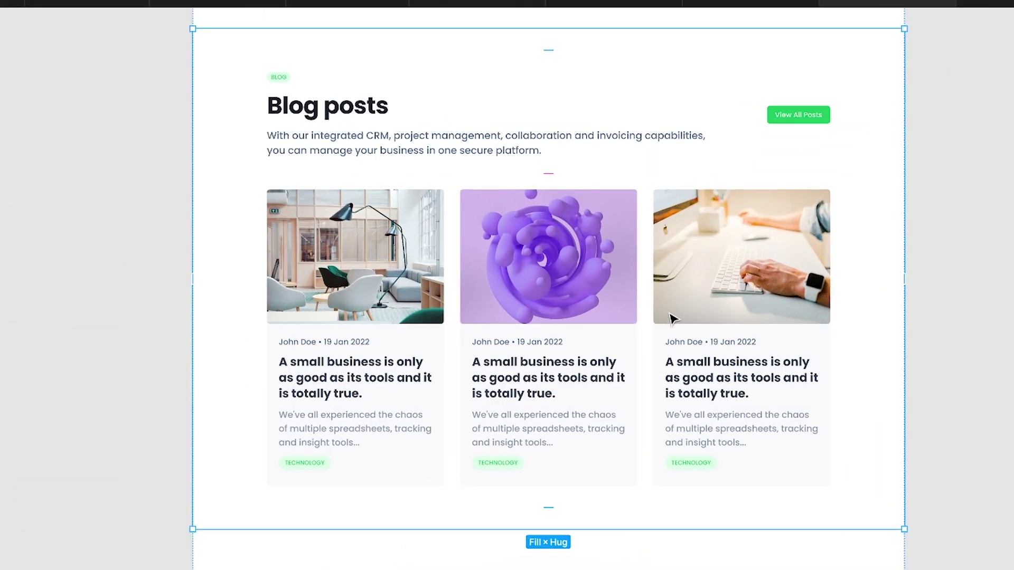
scroll(672, 318, "down", 1)
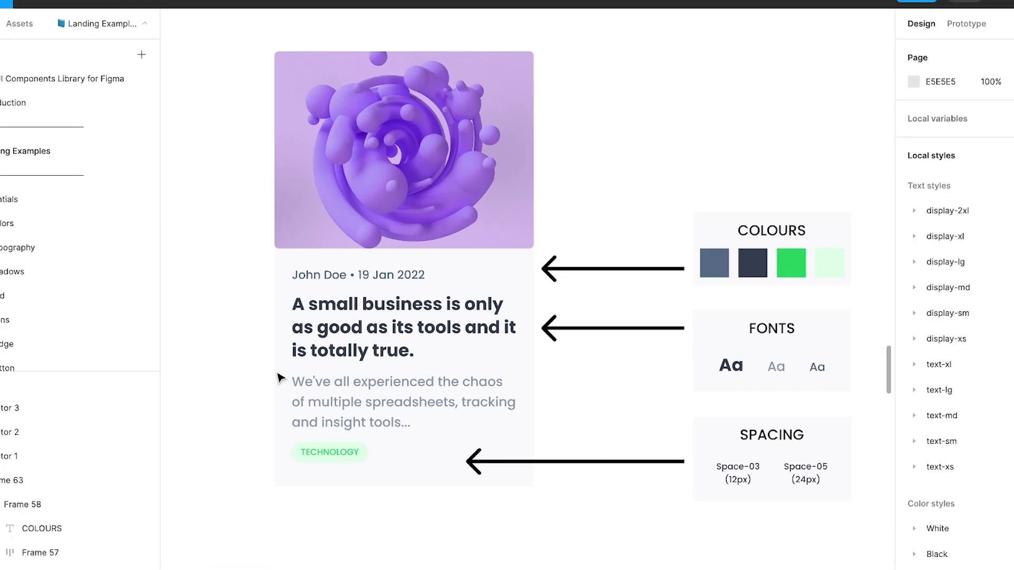
Inspect the colour swatches, the bold font sample and the Spacing frame next to the blog card.
scroll(280, 378, "up", 2)
scroll(280, 378, "right", 2)
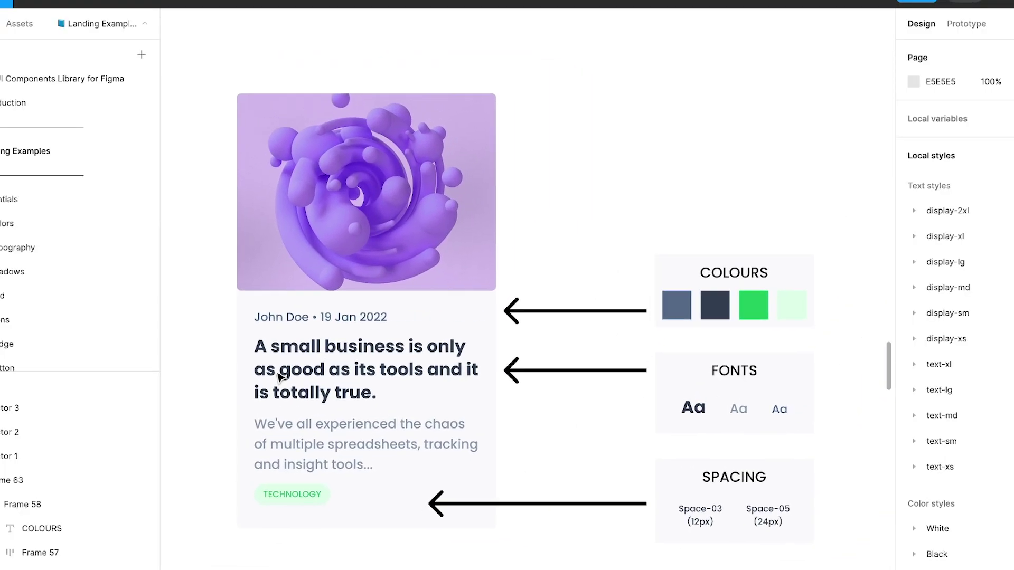
left_click(704, 300)
left_click(716, 404)
left_click(689, 408)
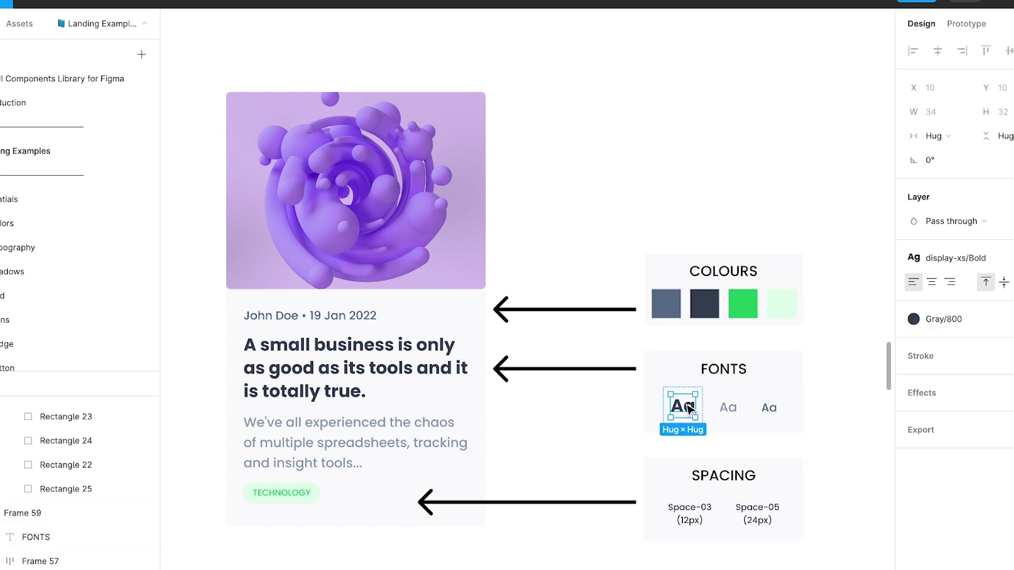
left_click(678, 478)
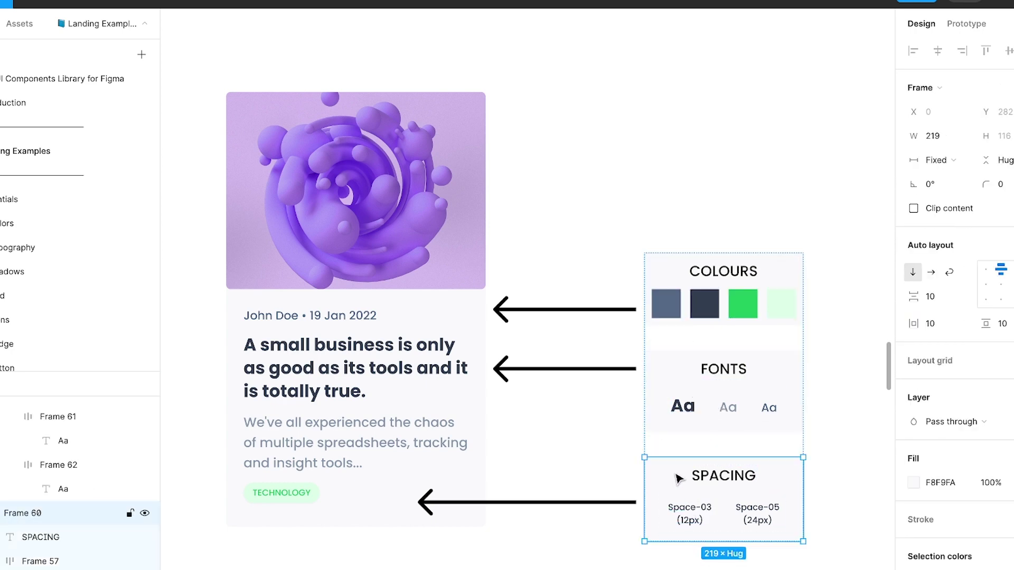
Inspect the side padding of the blog card's text block against the Space-05 sample.
left_click(470, 416)
left_click(476, 404)
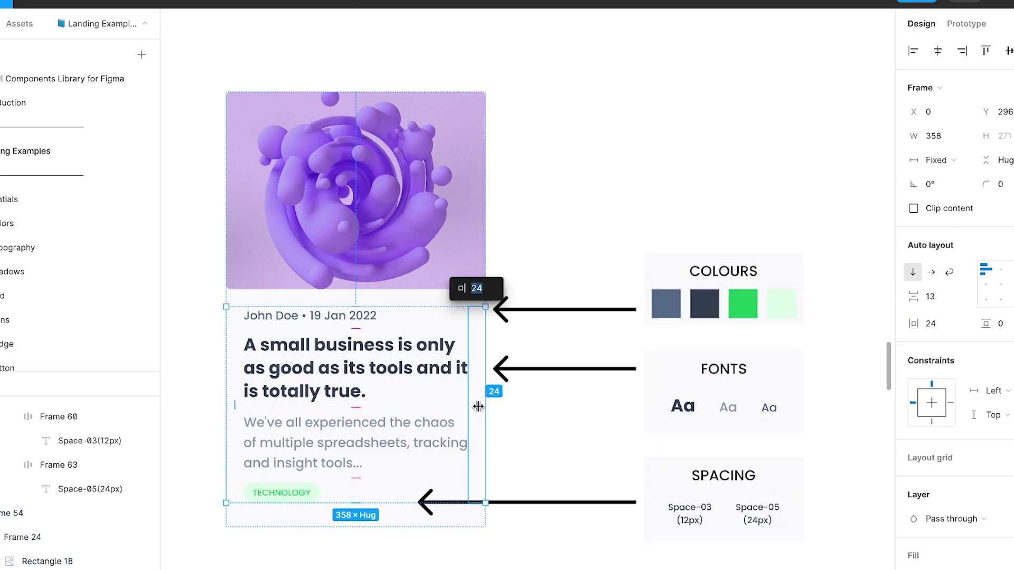
left_click(761, 521)
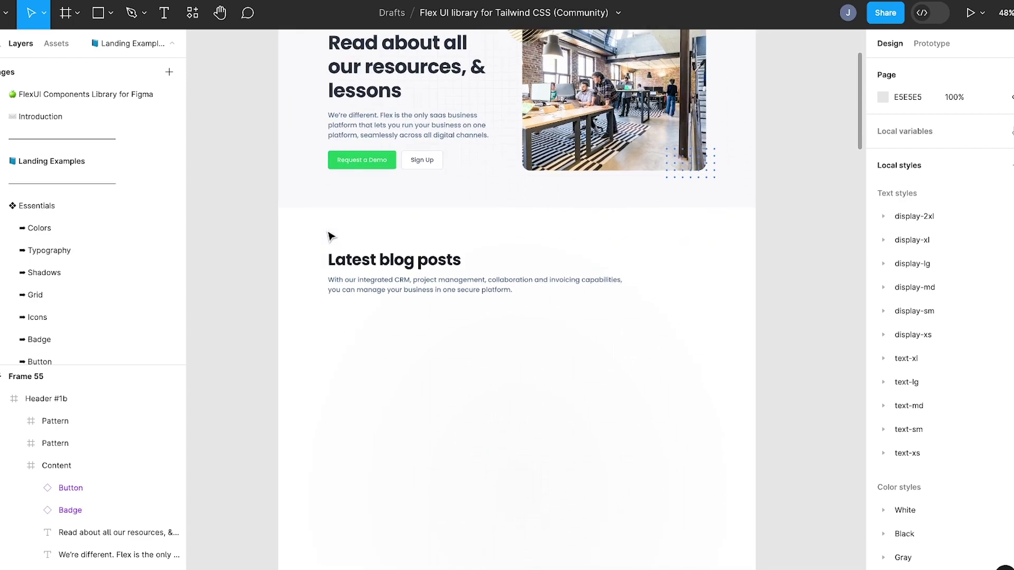
Place a copy of the blog card beside the original under "Latest blog posts" and wrap both in a horizontal auto layout.
scroll(331, 236, "down", 2)
left_click(338, 267)
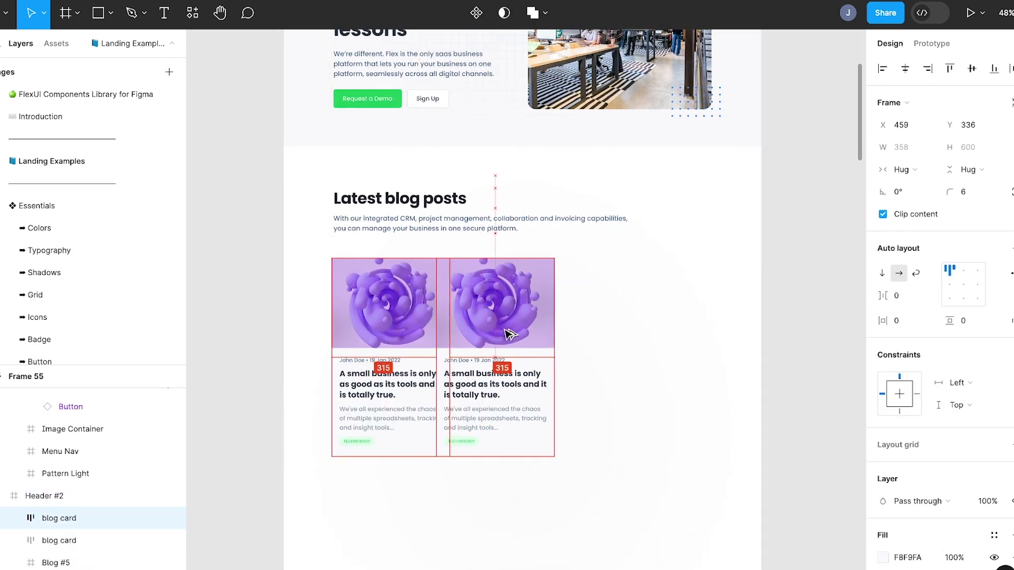
left_click(526, 334, "shift")
key("shift+a")
Duplicate the second blog card inside the auto layout to complete a row of three cards.
left_click(549, 342)
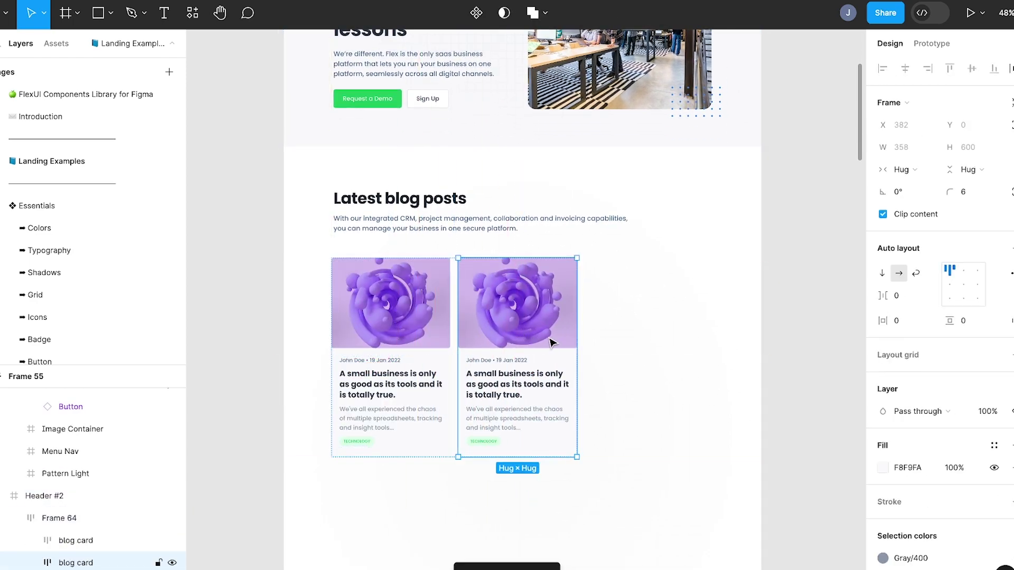
key("ctrl+d")
left_click(721, 285)
left_click(565, 350)
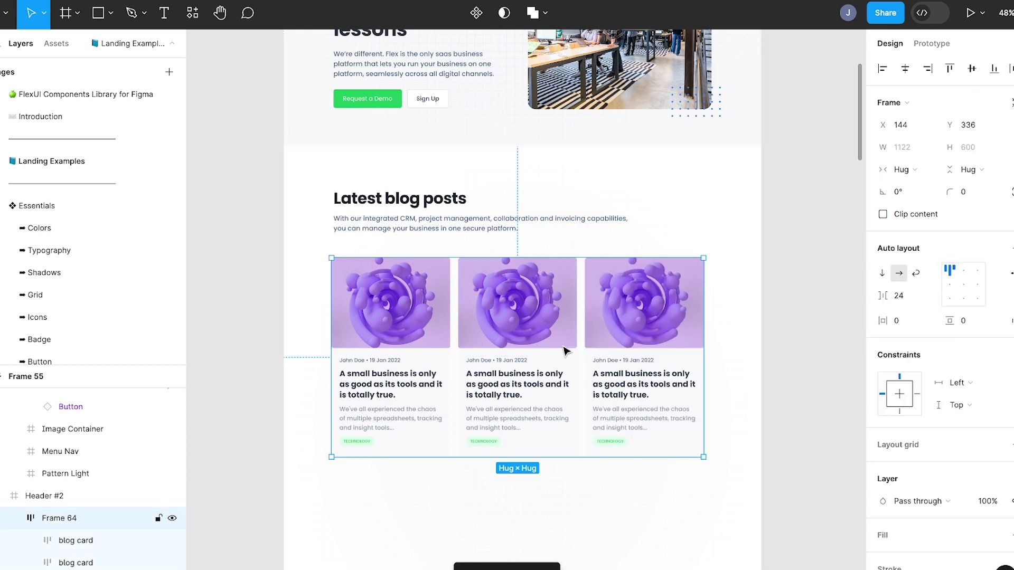
scroll(551, 211, "down", 3)
left_click_drag(552, 208, 547, 416)
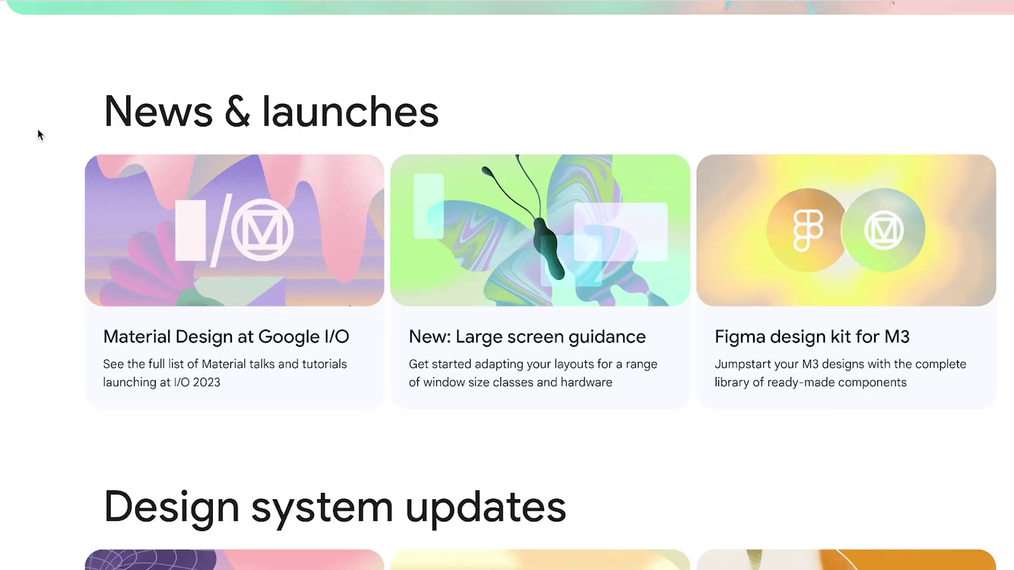
Browse the News & launches and Design system updates sections of the Material Design home page.
scroll(37, 128, "down", 5)
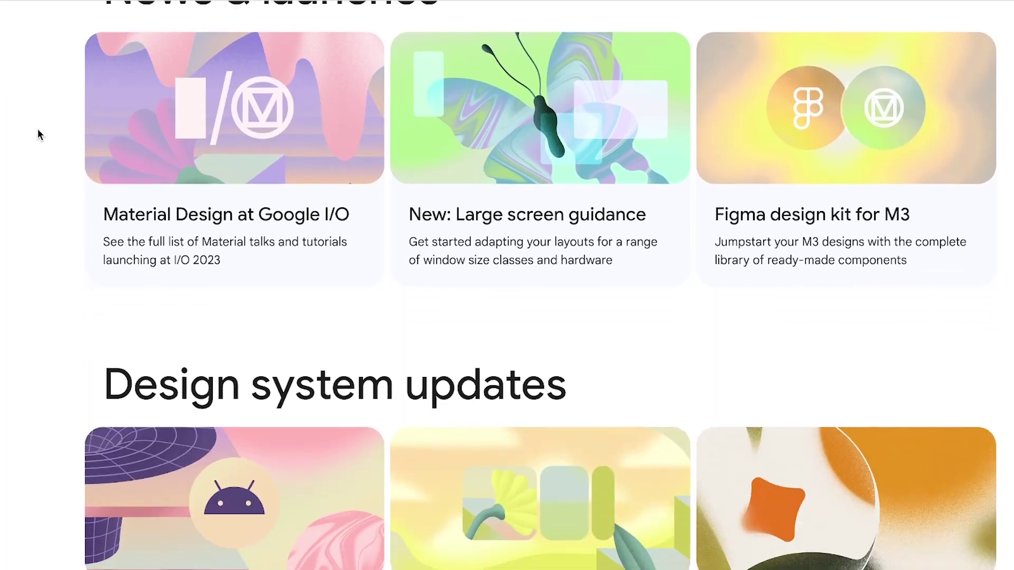
scroll(373, 178, "down", 4)
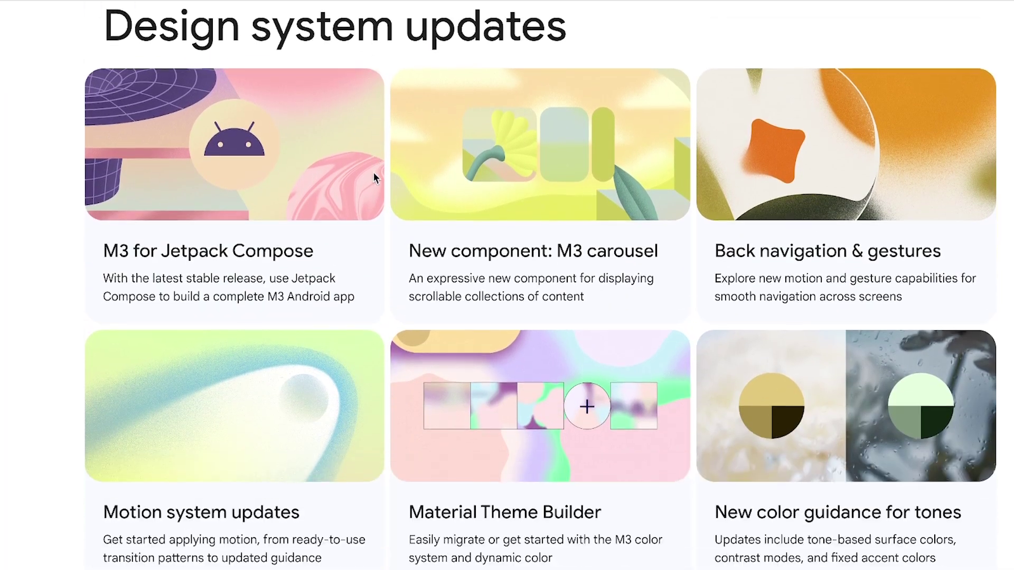
scroll(373, 179, "up", 7)
scroll(375, 178, "up", 3)
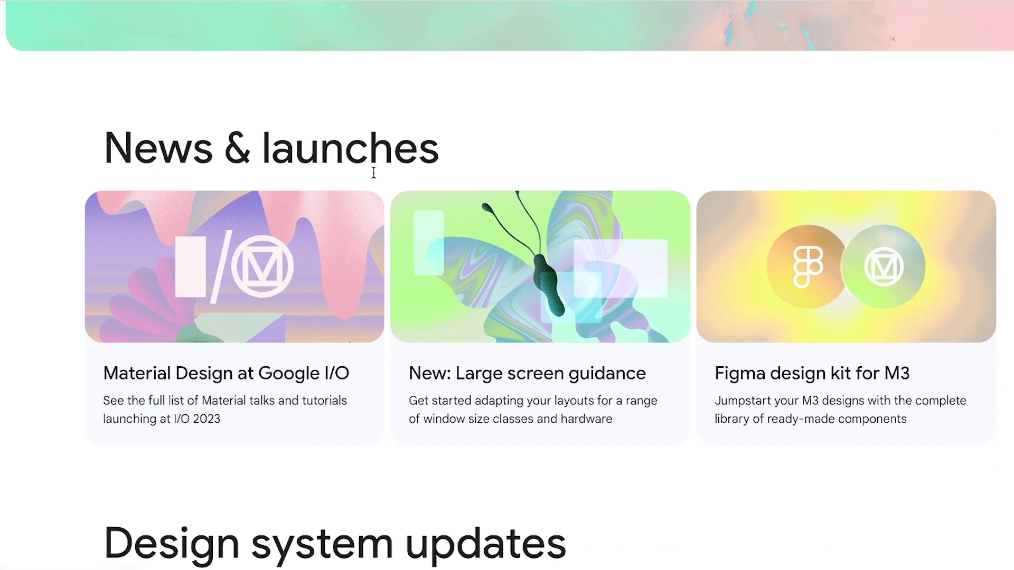
scroll(373, 172, "up", 3)
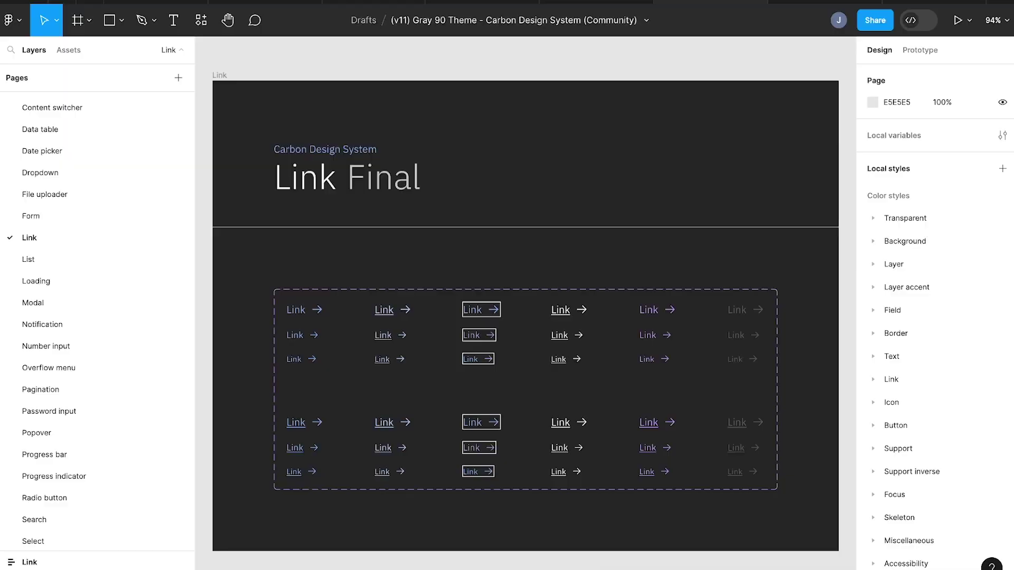
Switch to the Carbon Design System Gray 90 Theme file and view its component pages from List through Radio button.
left_click(52, 265)
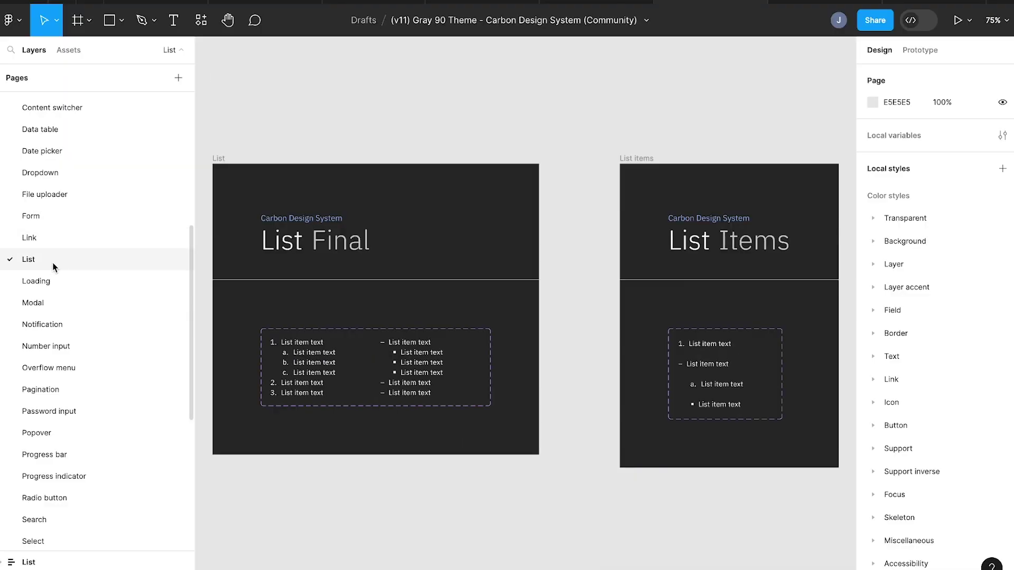
left_click(52, 280)
left_click(47, 302)
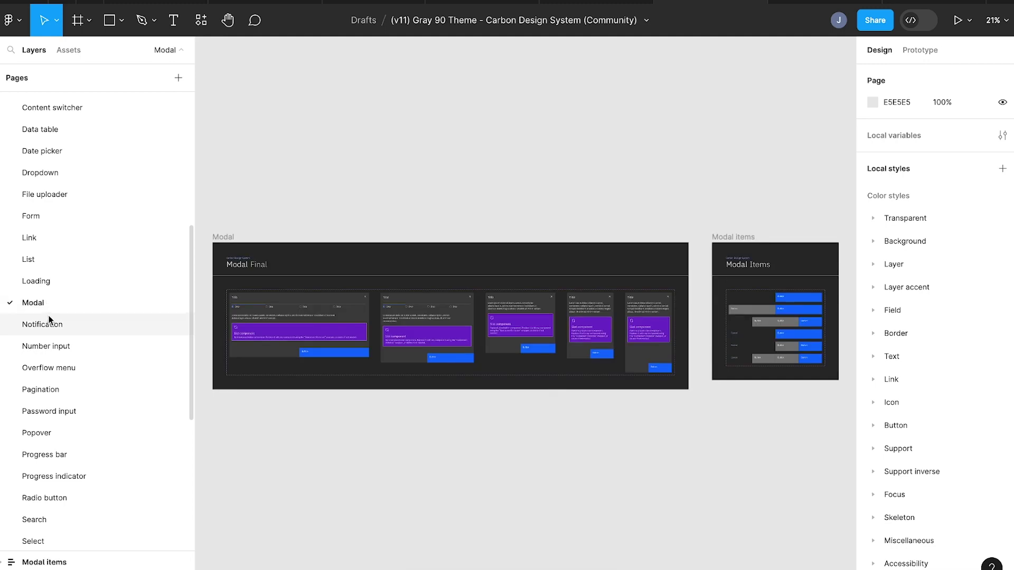
left_click(51, 324)
left_click(55, 345)
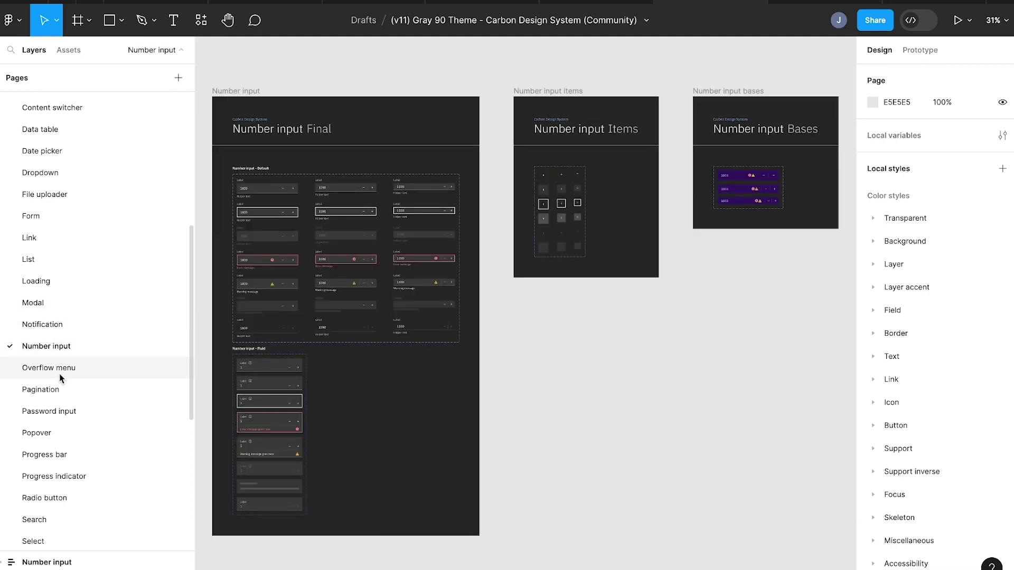
left_click(57, 368)
left_click(58, 389)
left_click(61, 411)
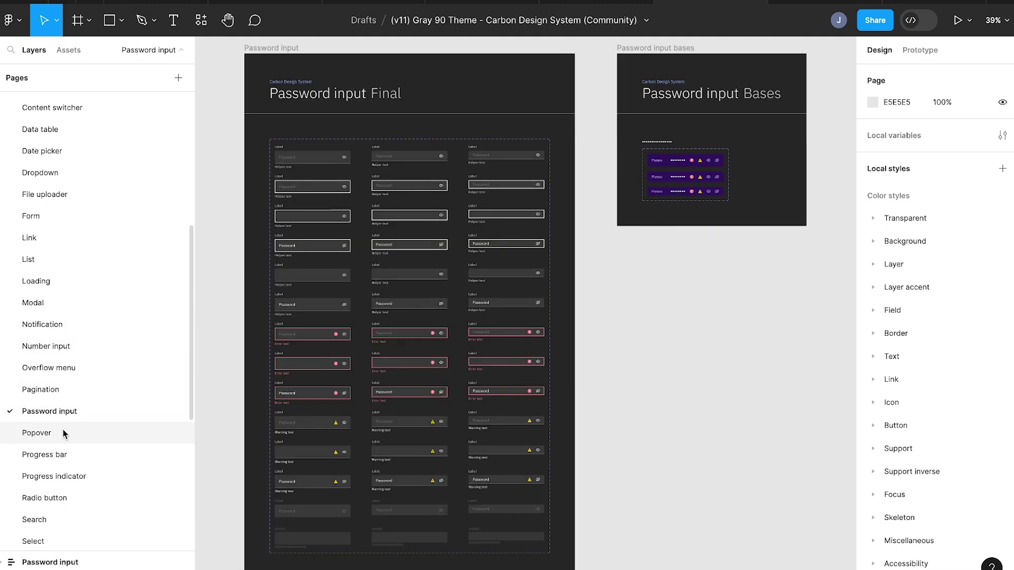
left_click(62, 433)
left_click(62, 454)
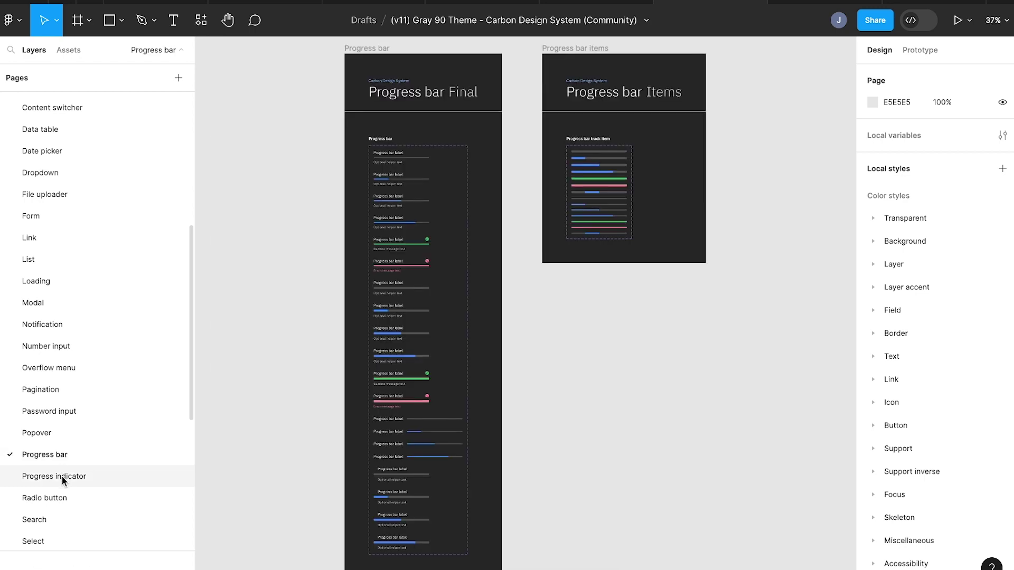
left_click(62, 476)
left_click(63, 498)
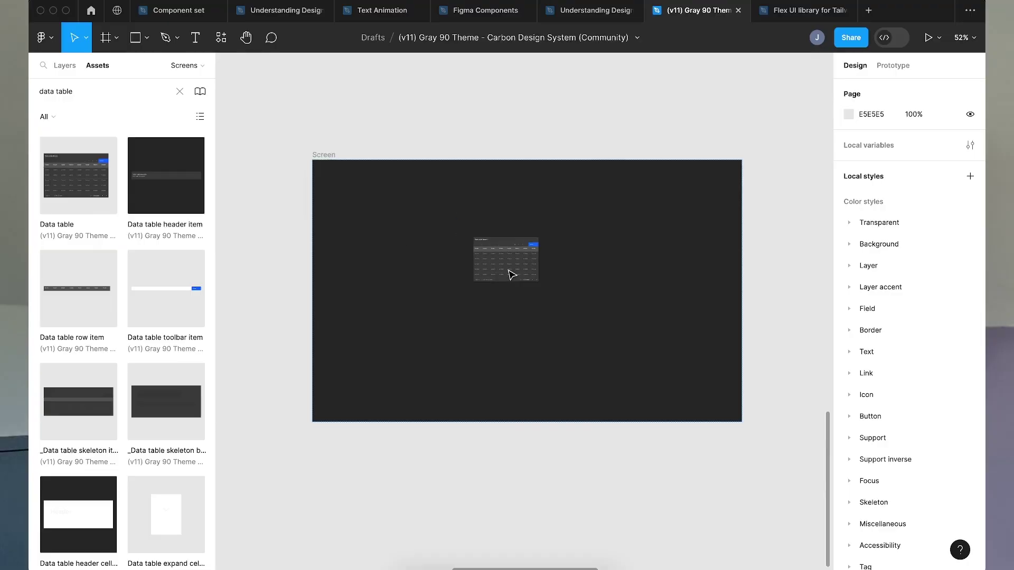
Place the Data table component from the assets library in the dark Screen frame.
left_click_drag(509, 274, 526, 266)
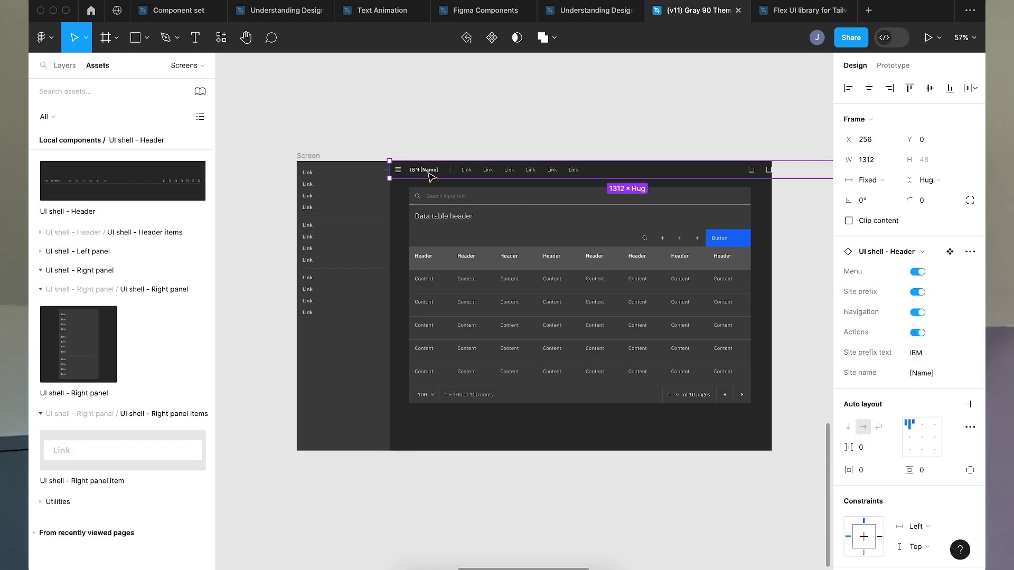
scroll(431, 175, "down", 3)
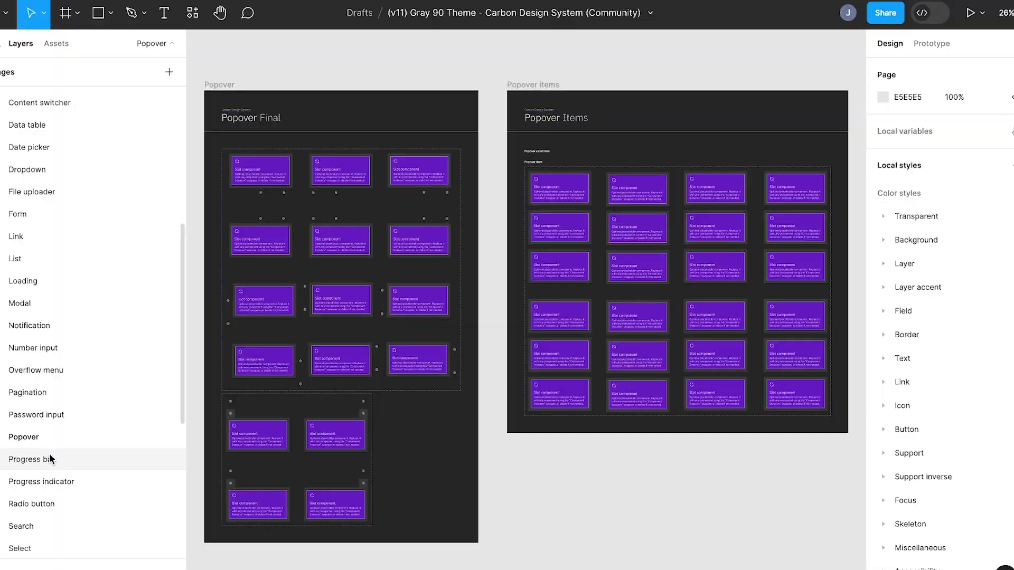
View the Progress bar, Progress indicator and Radio button pages of the Carbon file.
left_click(50, 458)
left_click(49, 481)
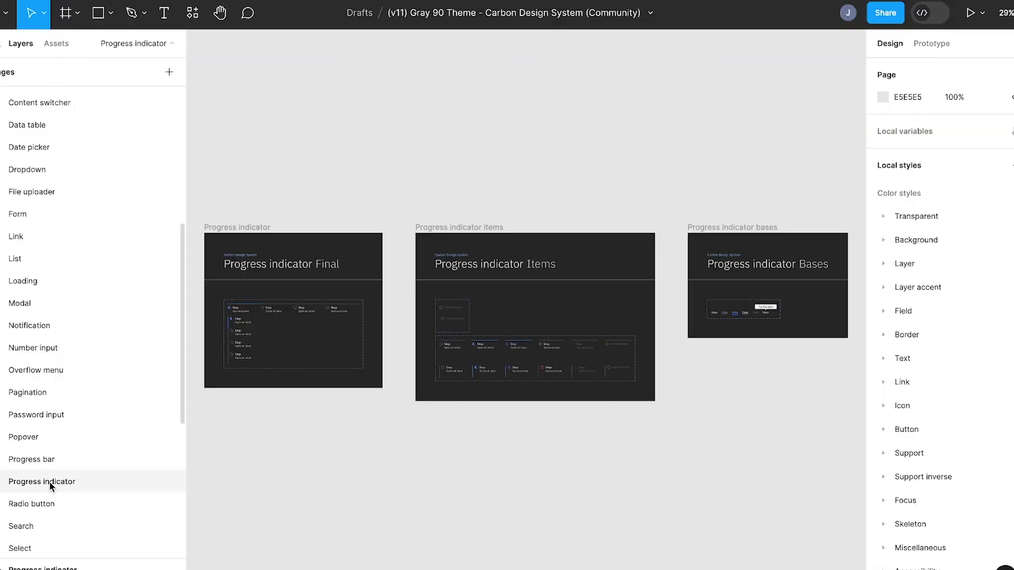
left_click(48, 504)
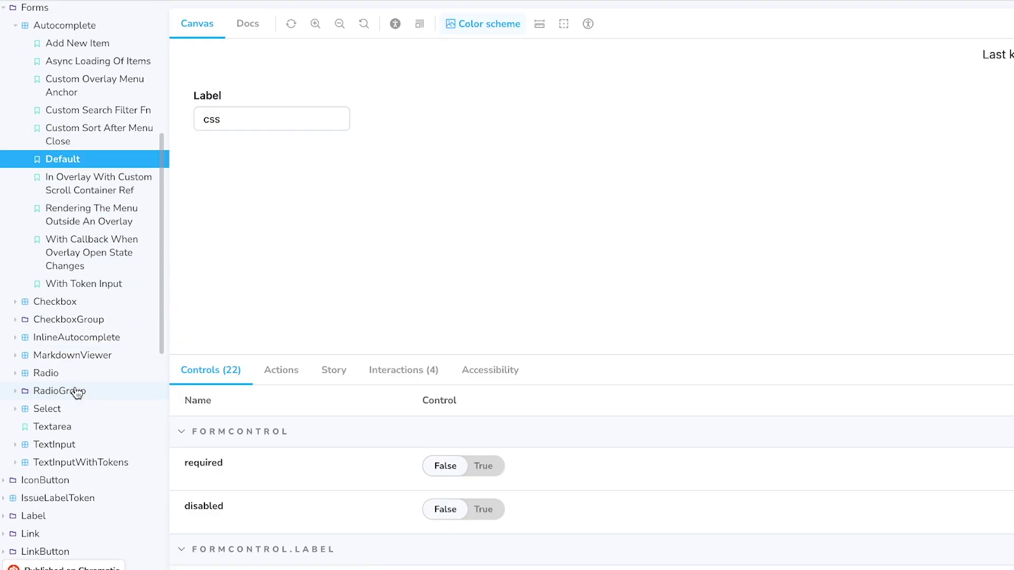
Open the default RadioGroup example in the Storybook component library and inspect its choice labels.
left_click(71, 410)
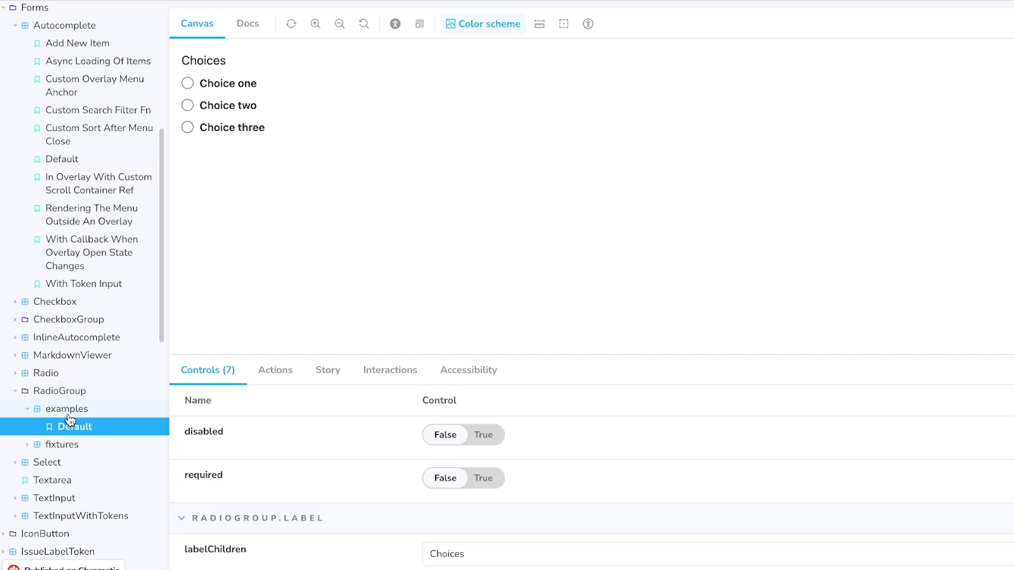
double_click(207, 94)
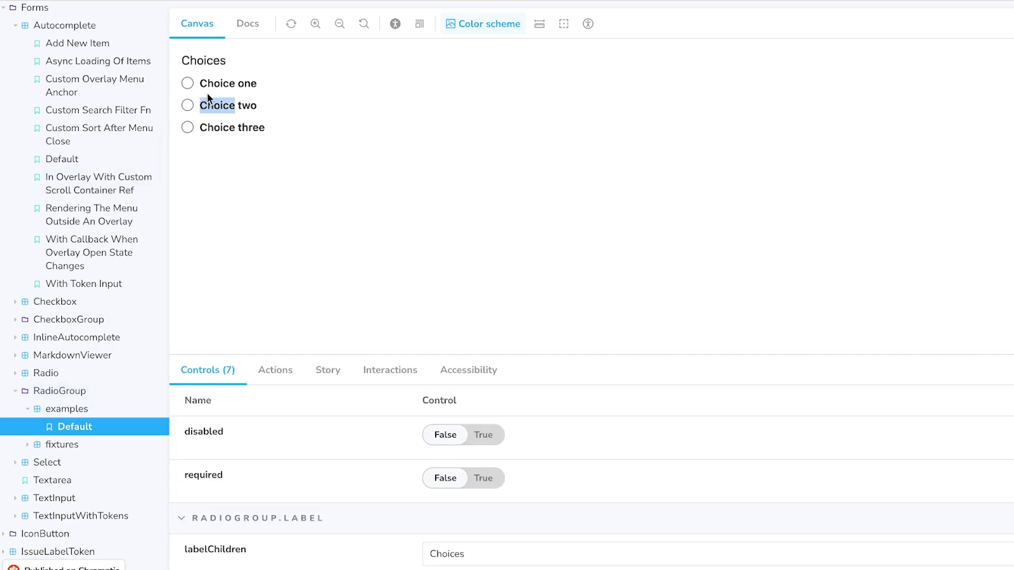
scroll(447, 405, "down", 1)
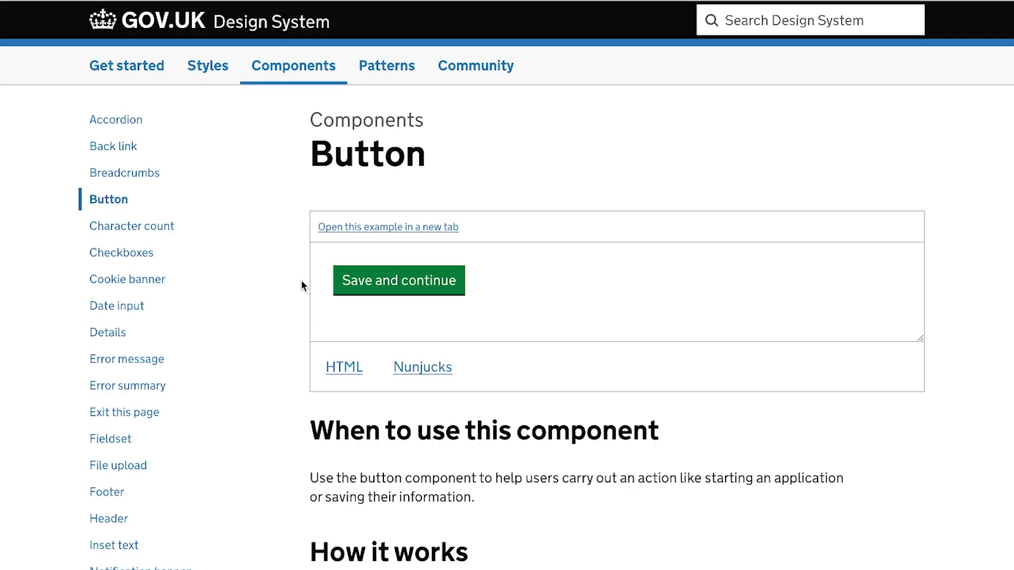
Read the usage guidance for the Button component in the GOV.UK Design System.
scroll(302, 285, "down", 6)
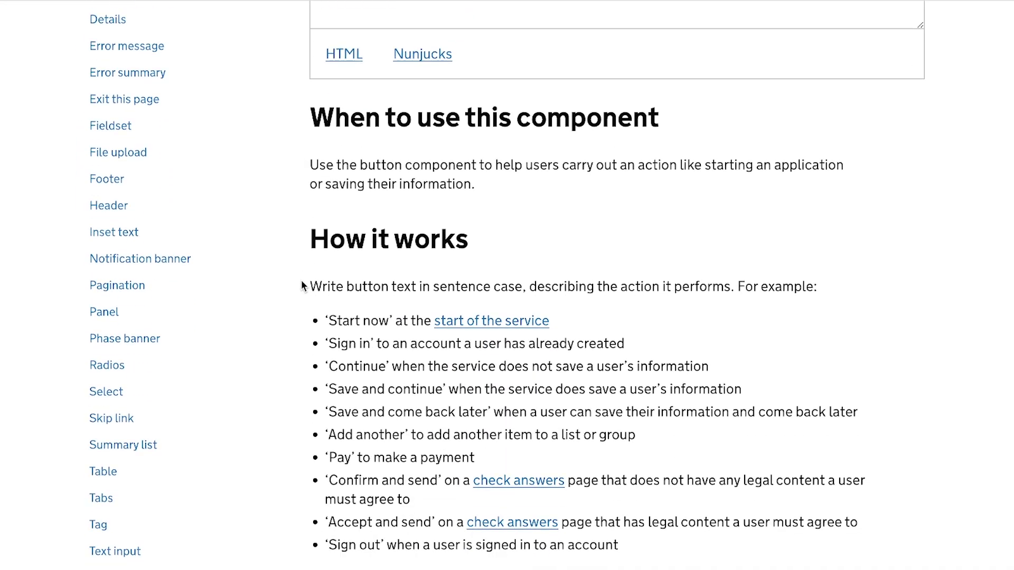
Examine how the Button component works, including its wording rules and the Default buttons and Start buttons examples.
scroll(301, 285, "down", 7)
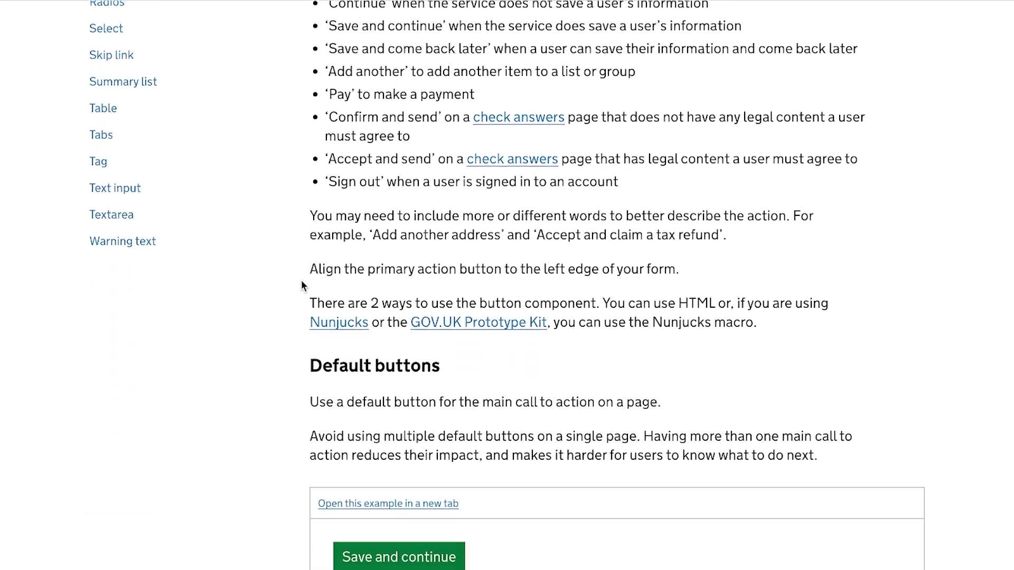
scroll(301, 285, "down", 7)
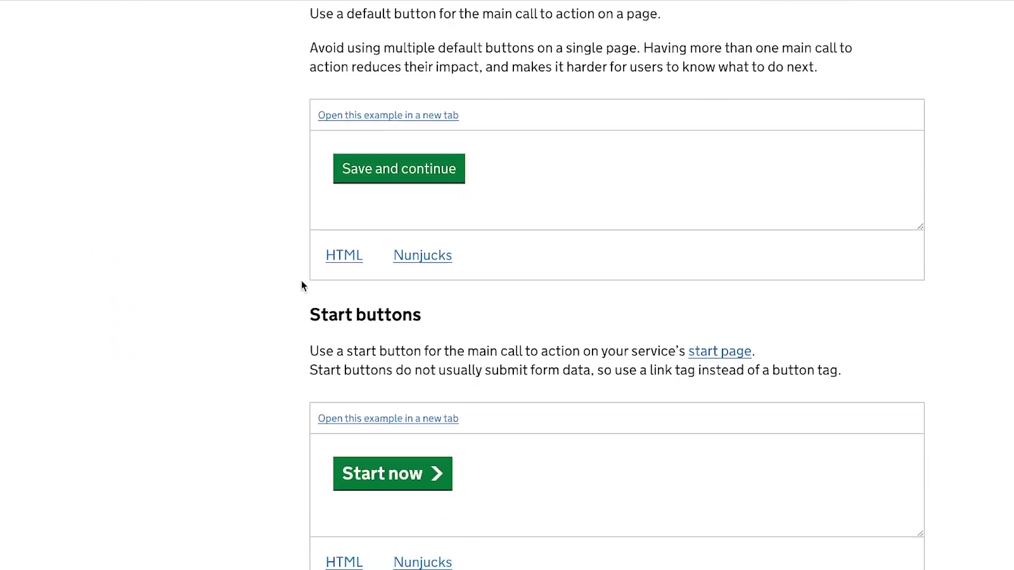
scroll(302, 285, "down", 3)
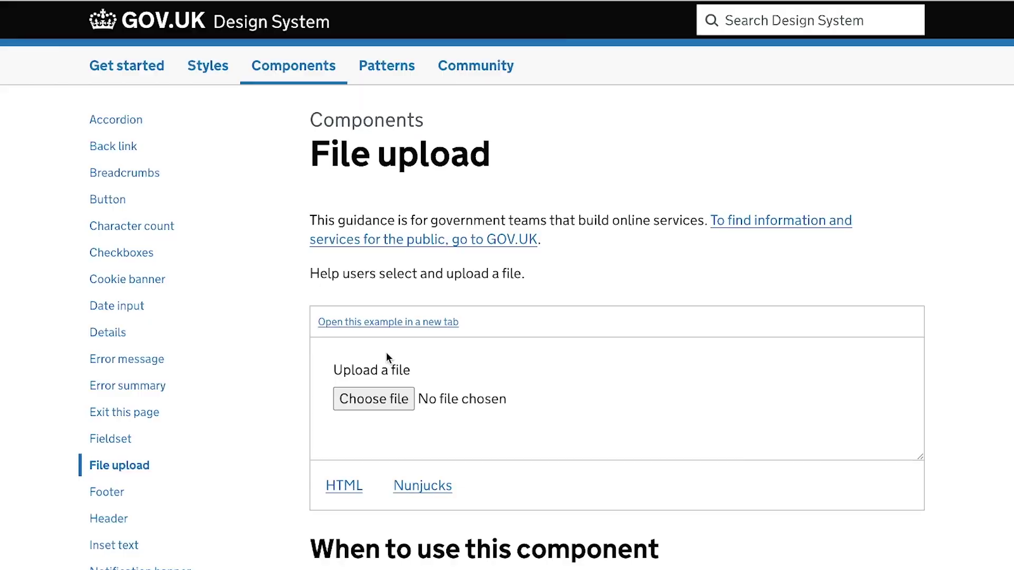
Read the File upload component's guidance, from when to use it through its error messages to the research notes.
scroll(385, 353, "down", 6)
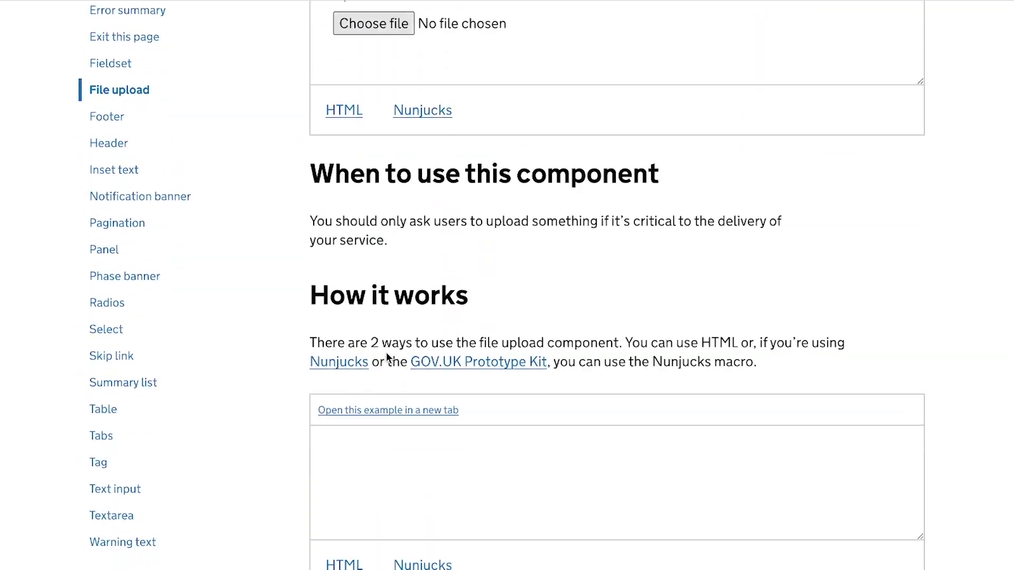
scroll(385, 352, "down", 8)
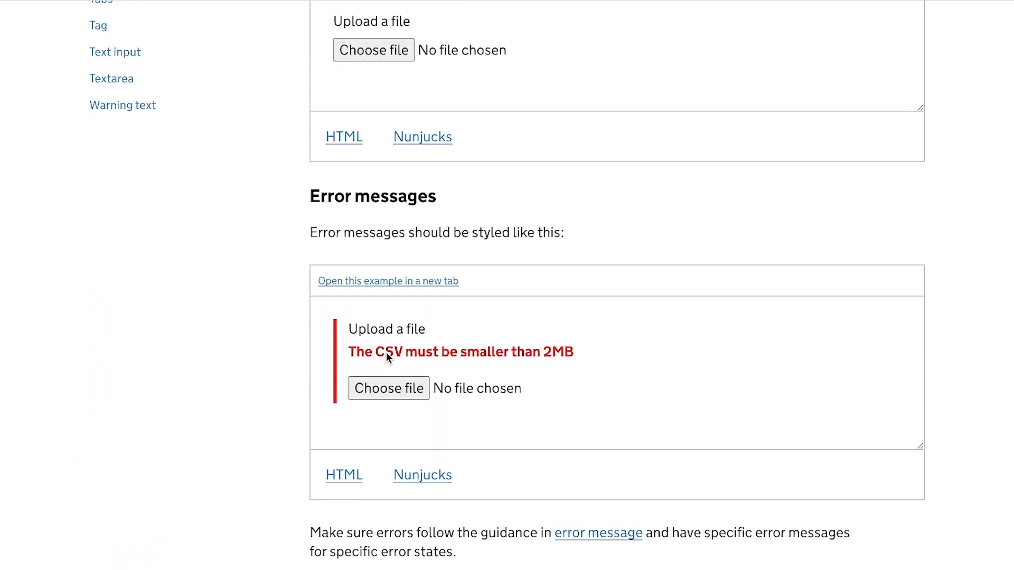
scroll(385, 353, "down", 13)
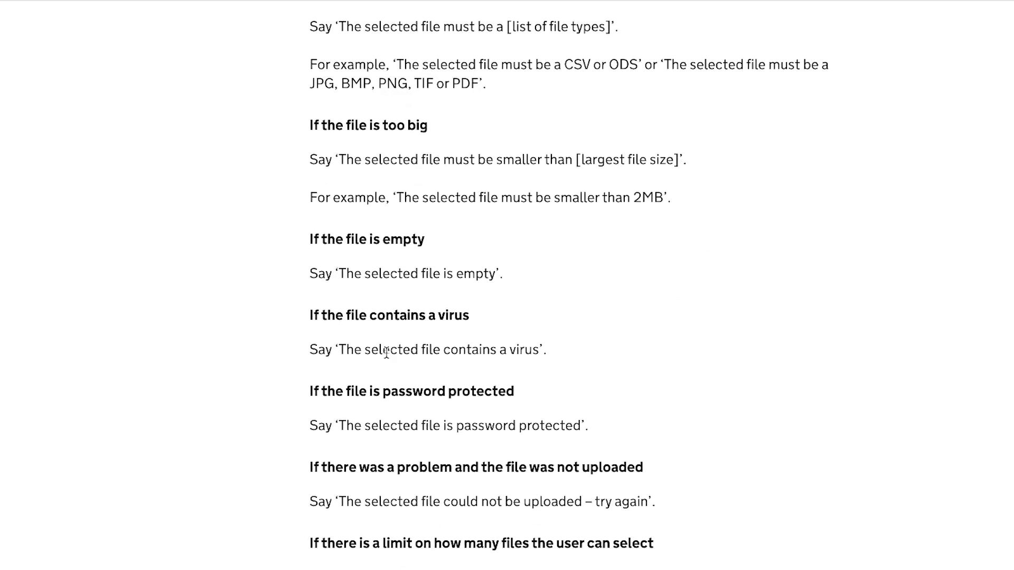
scroll(386, 353, "down", 10)
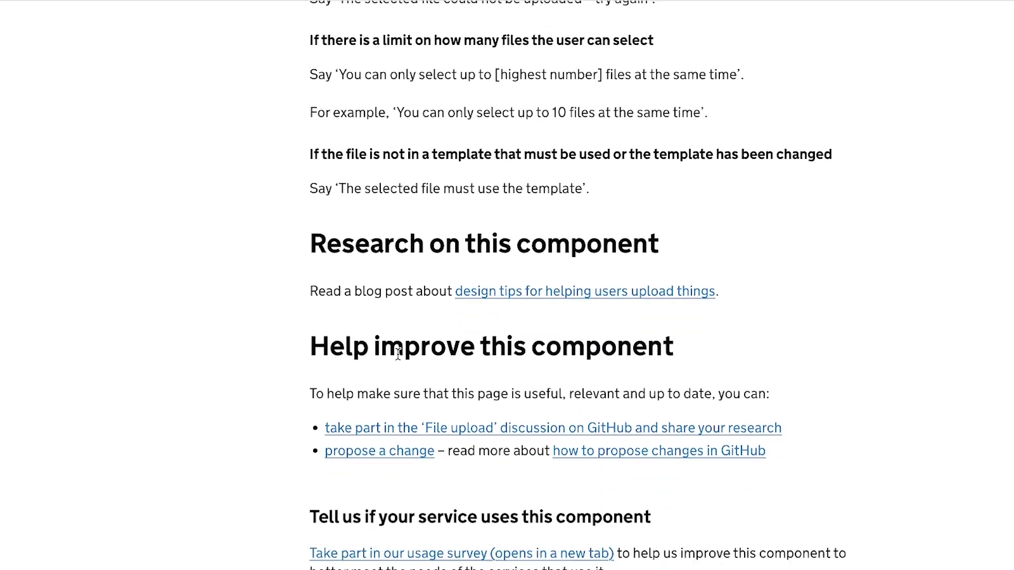
scroll(398, 352, "down", 3)
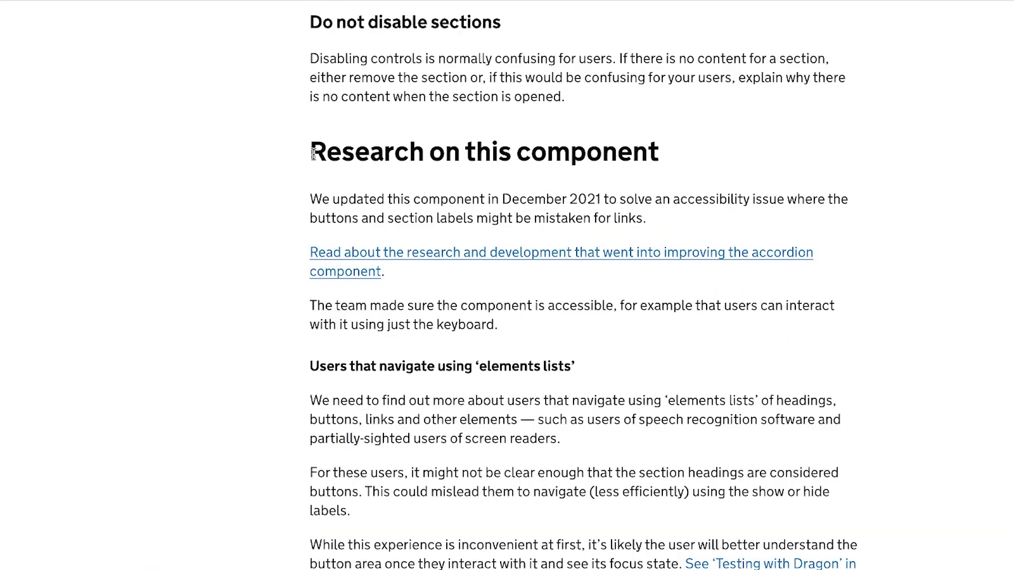
Read the research notes and the known issues and gaps for the Accordion component.
scroll(297, 172, "down", 1)
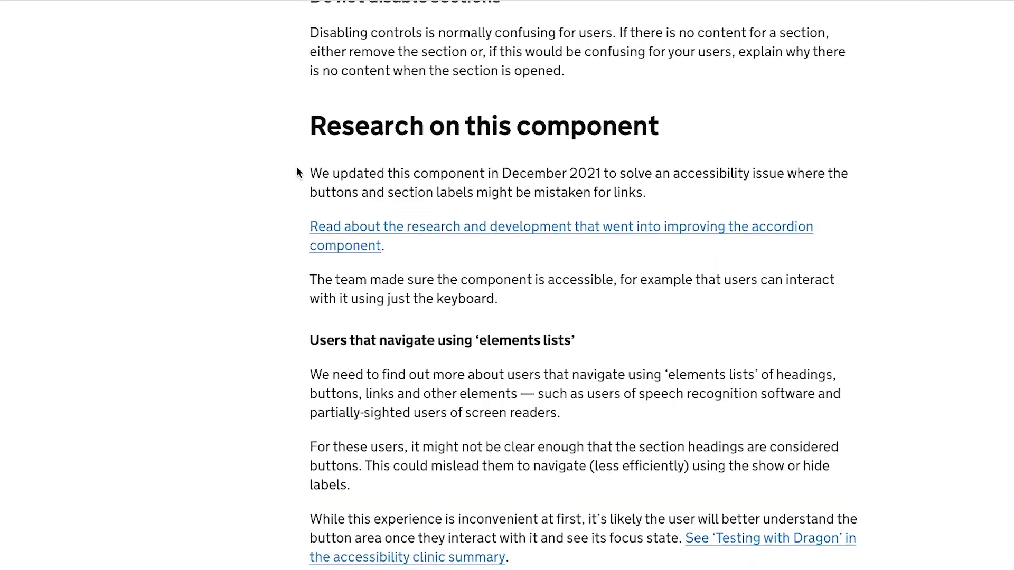
scroll(340, 189, "down", 3)
scroll(452, 214, "down", 5)
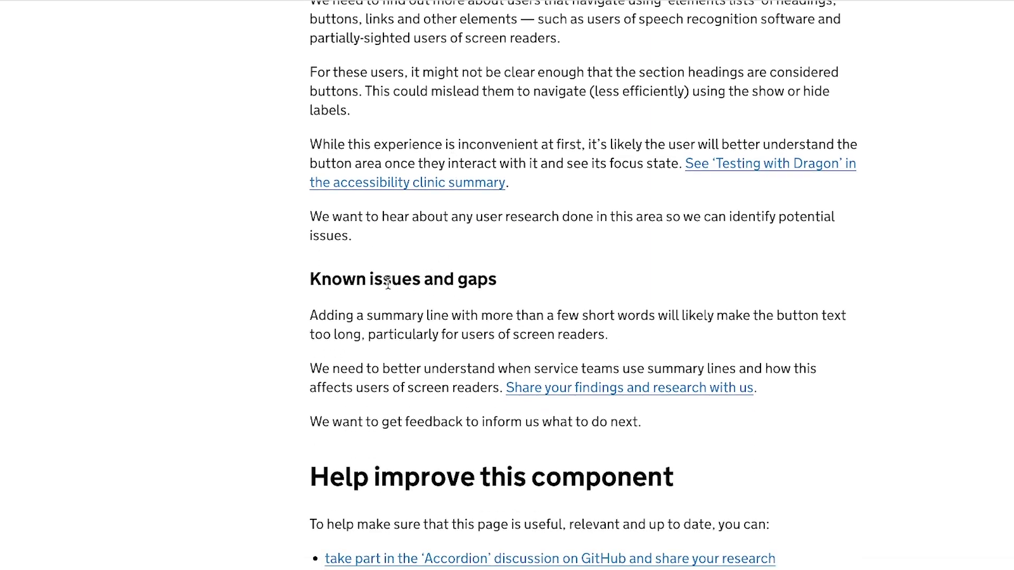
scroll(388, 283, "down", 4)
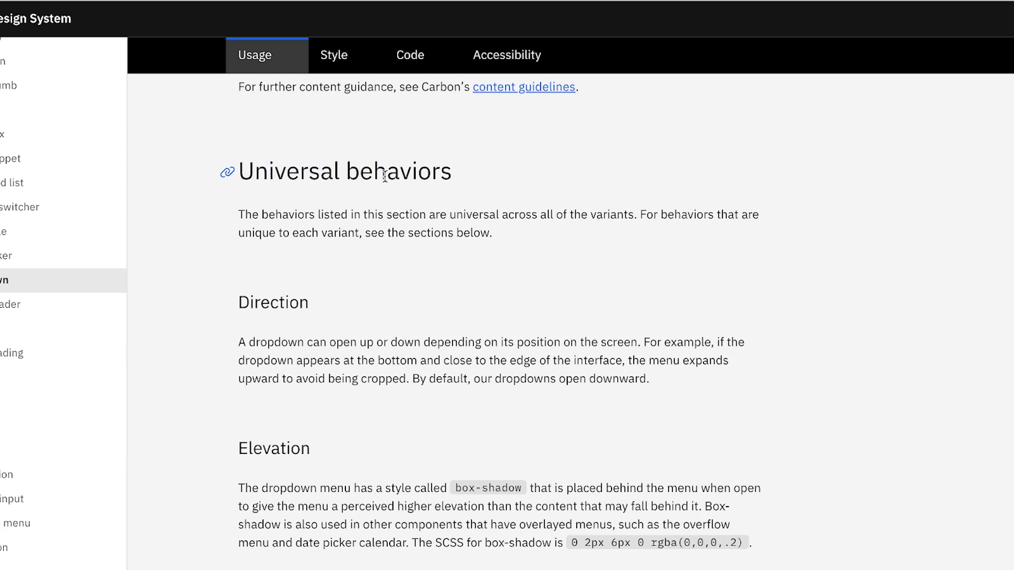
Review the universal and scrolling behaviors in the usage guidance for the Dropdown component in the Carbon Design System.
scroll(384, 176, "down", 6)
scroll(384, 176, "down", 16)
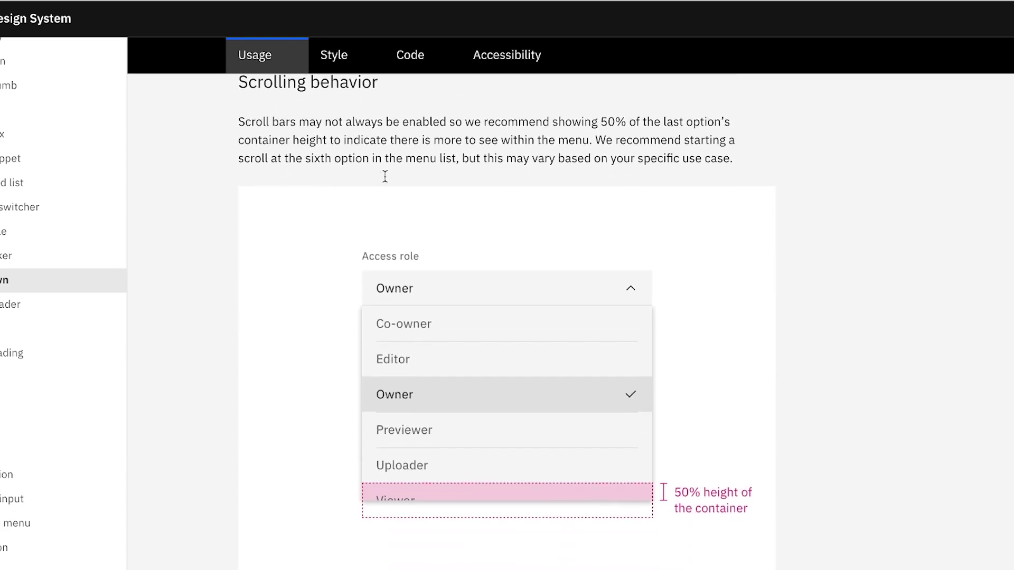
scroll(384, 183, "down", 3)
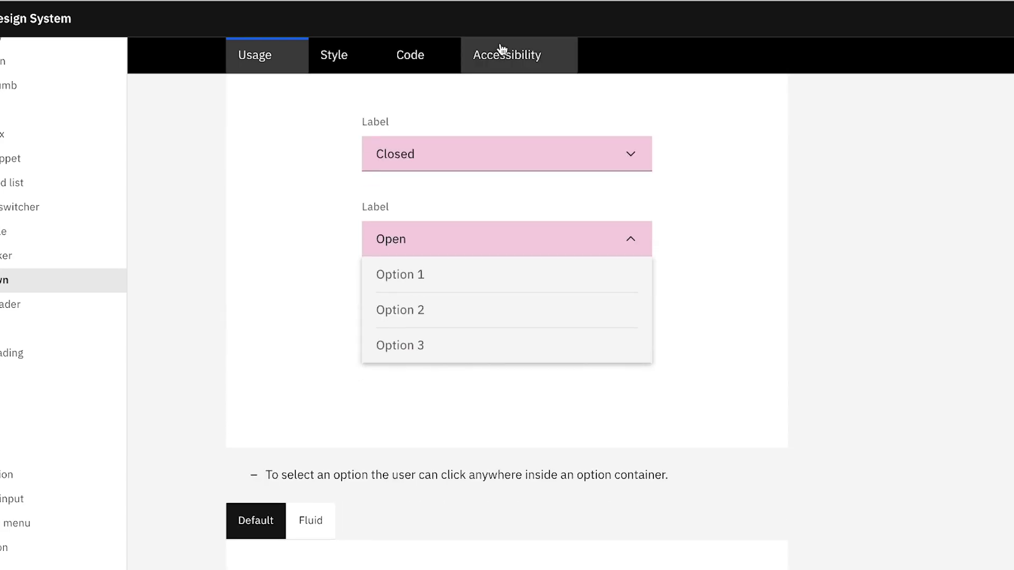
Open the Dropdown component's accessibility guidance and read the keyboard interactions for its dropdown, multiselect and combo box variants.
left_click(502, 47)
scroll(370, 274, "down", 3)
scroll(371, 277, "down", 10)
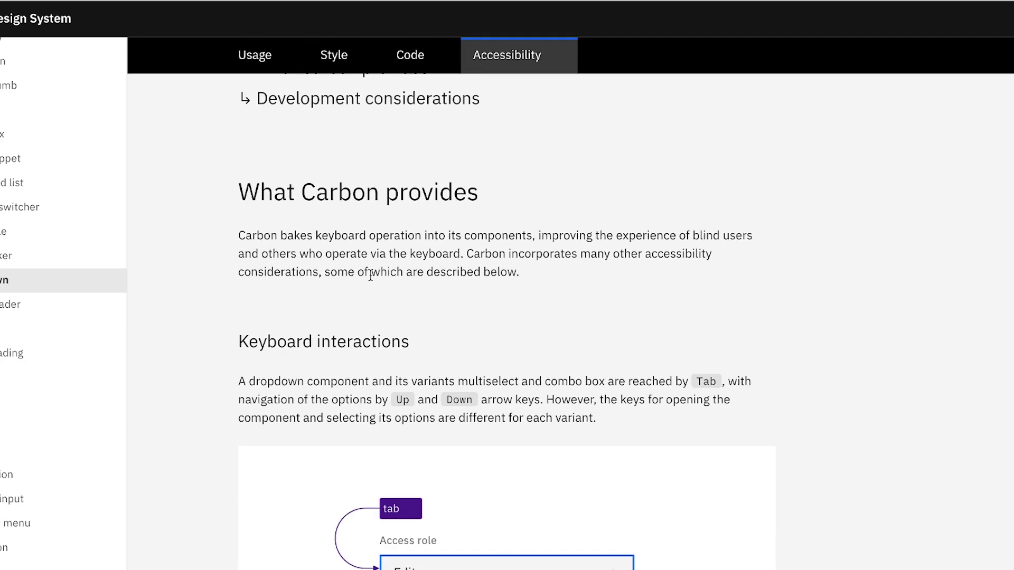
scroll(249, 259, "down", 19)
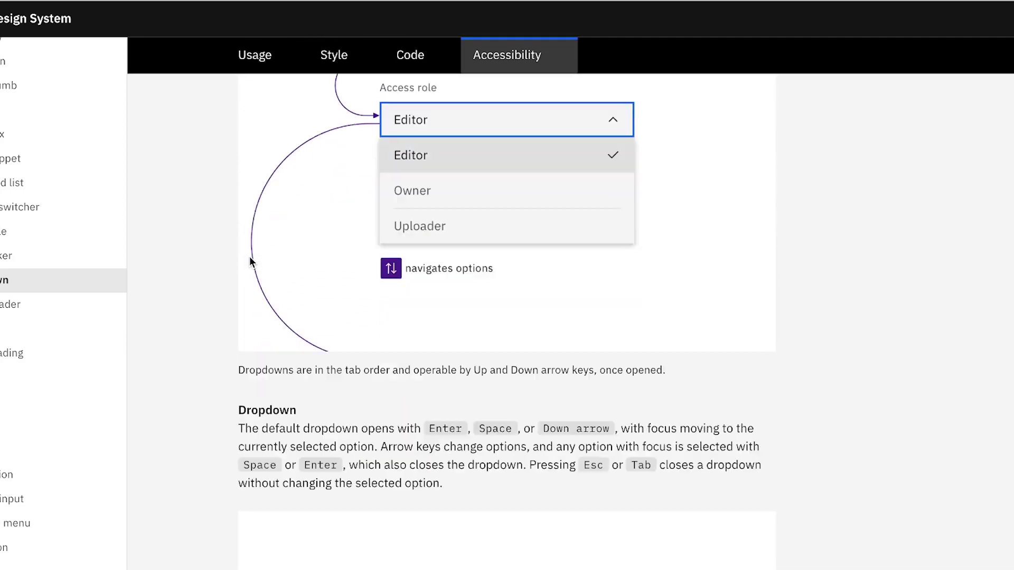
scroll(250, 257, "down", 6)
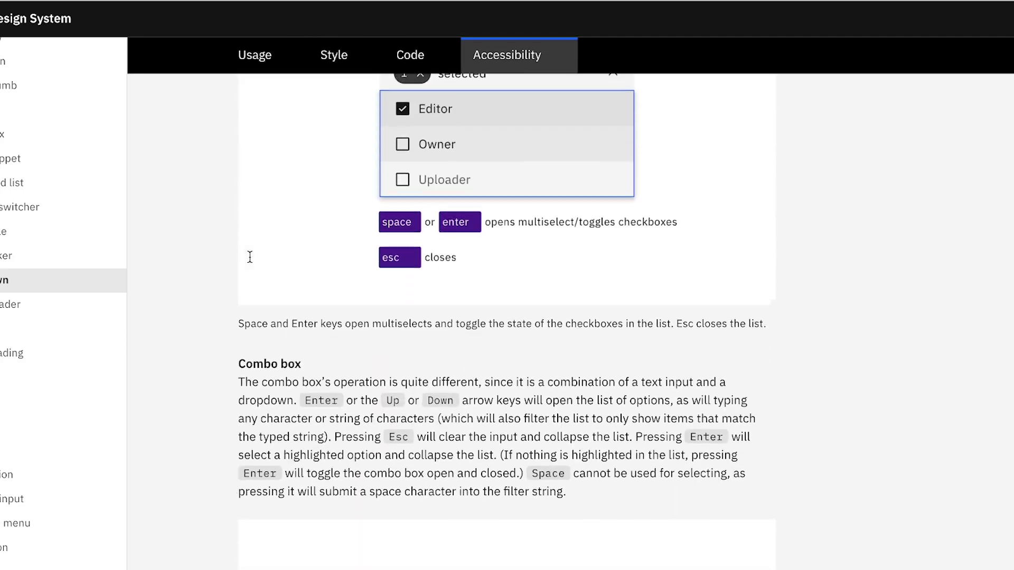
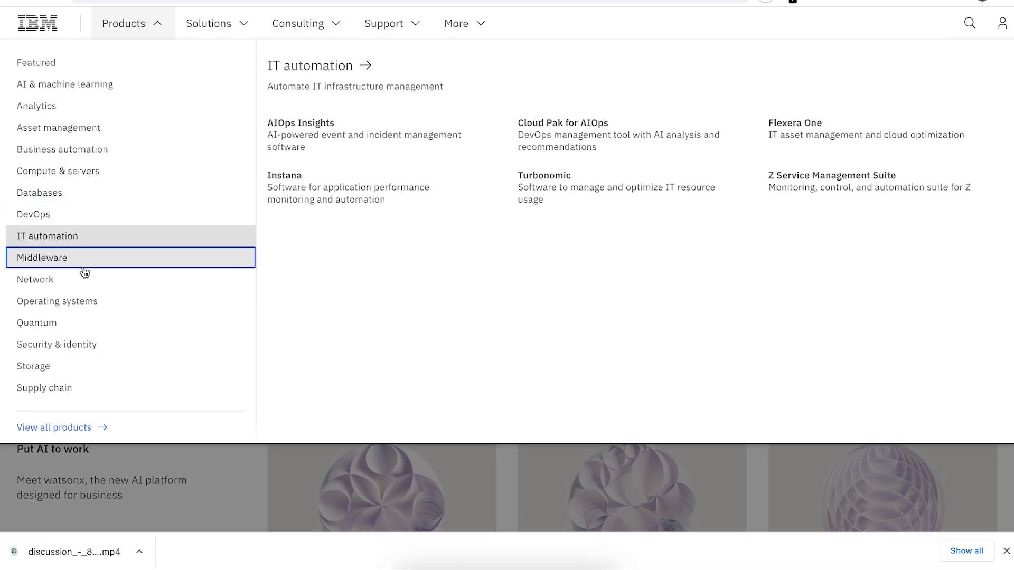
Browse the IBM site's main navigation menus and view the Example 4 and Wallet screen designs in Figma.
left_click(387, 38)
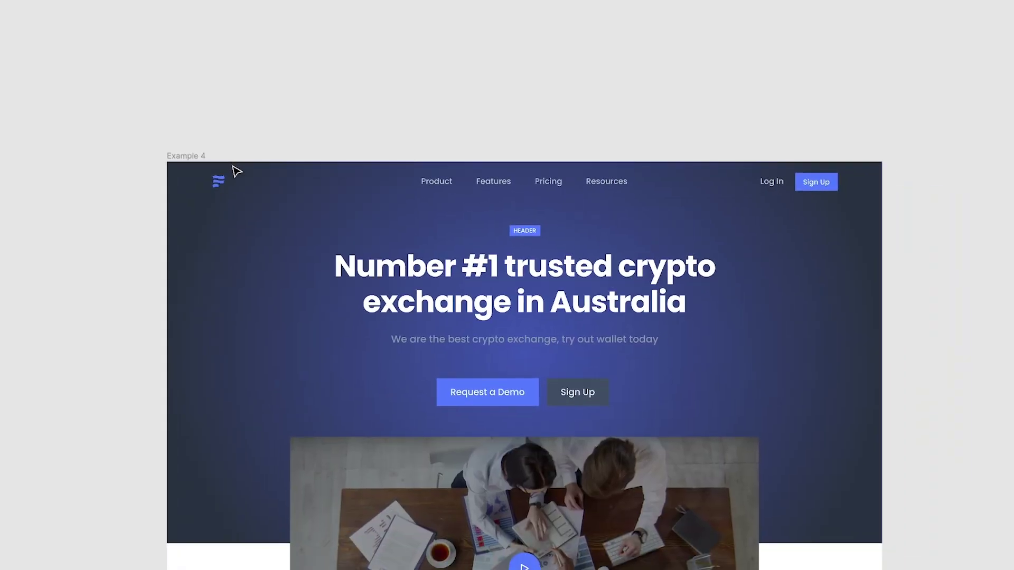
scroll(236, 172, "down", 2)
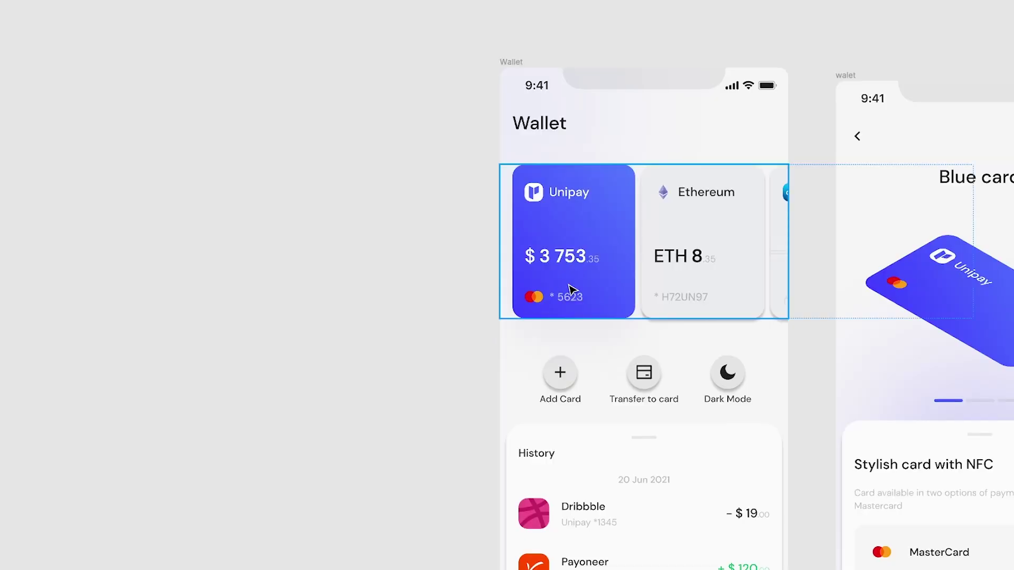
scroll(480, 302, "right", 5)
scroll(481, 302, "down", 1)
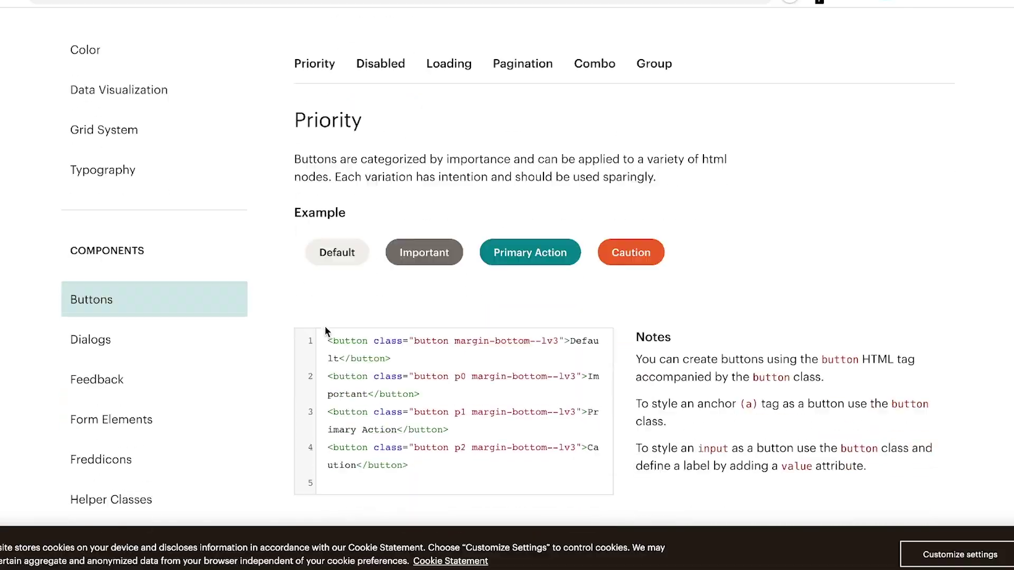
Compare the Priority, Disabled and Loading button examples and their code on the pattern library's Buttons page.
scroll(325, 331, "down", 12)
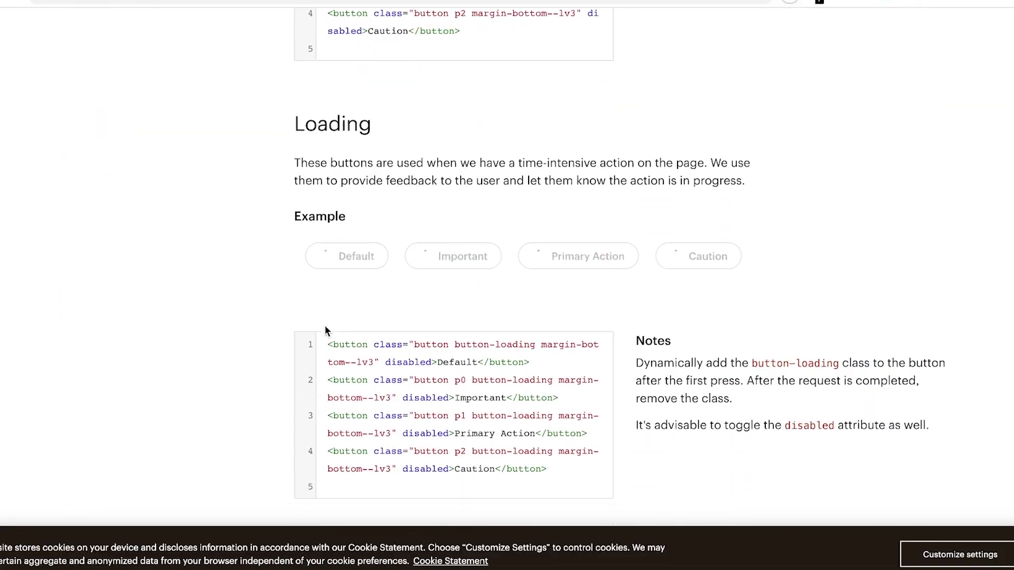
scroll(324, 331, "up", 5)
scroll(325, 331, "up", 4)
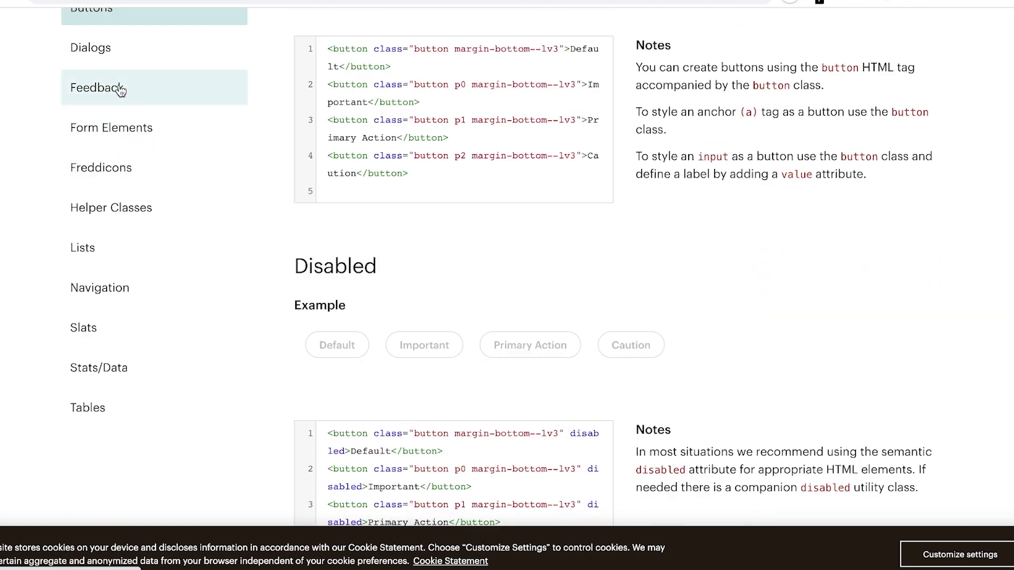
Open the Dialogs component page and show the Feature Dialog's example modal.
left_click(121, 55)
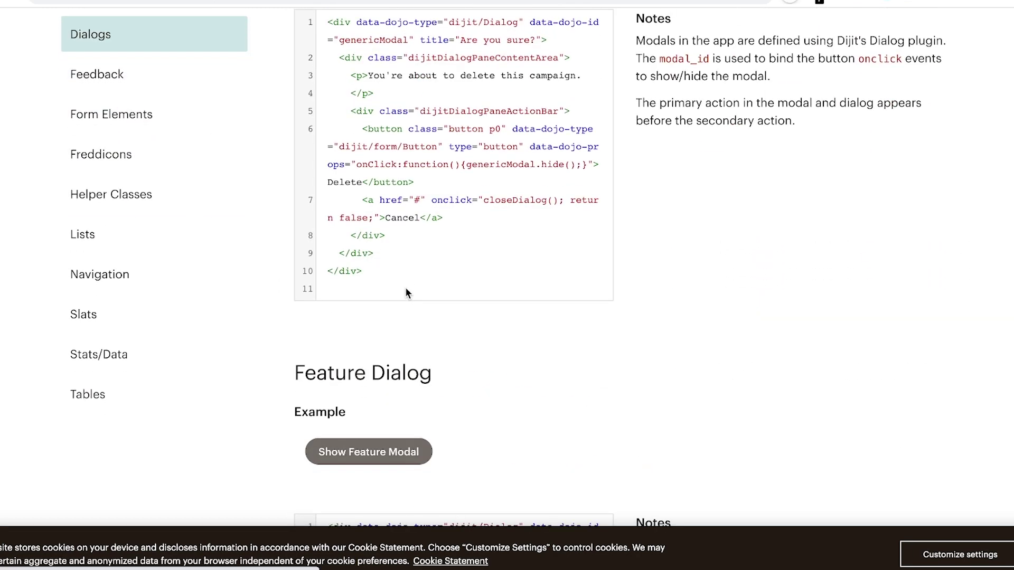
scroll(390, 390, "down", 2)
left_click(398, 352)
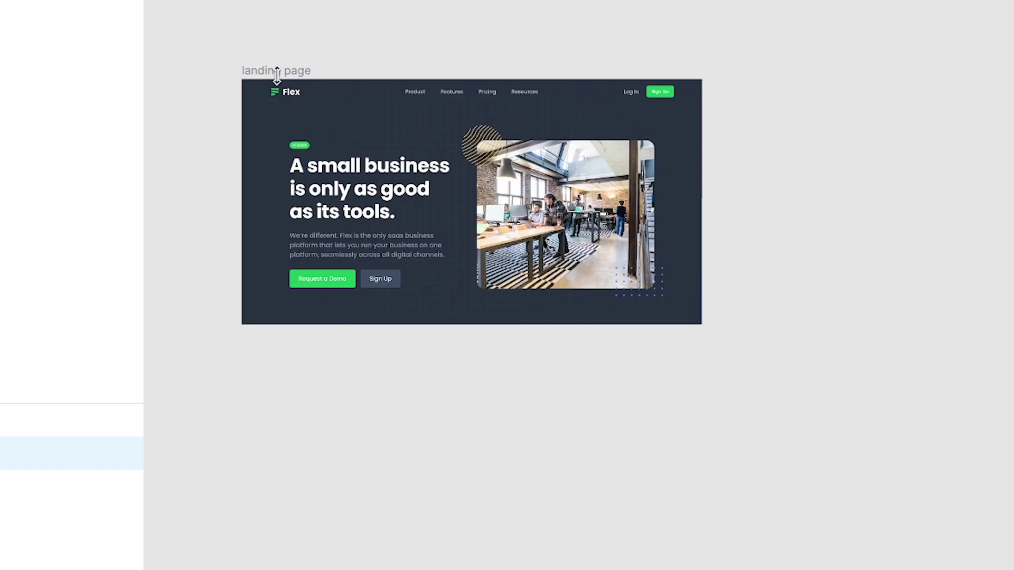
Add the section of three blog cards below the dark Flex header in the landing page frame in Figma.
key("Escape")
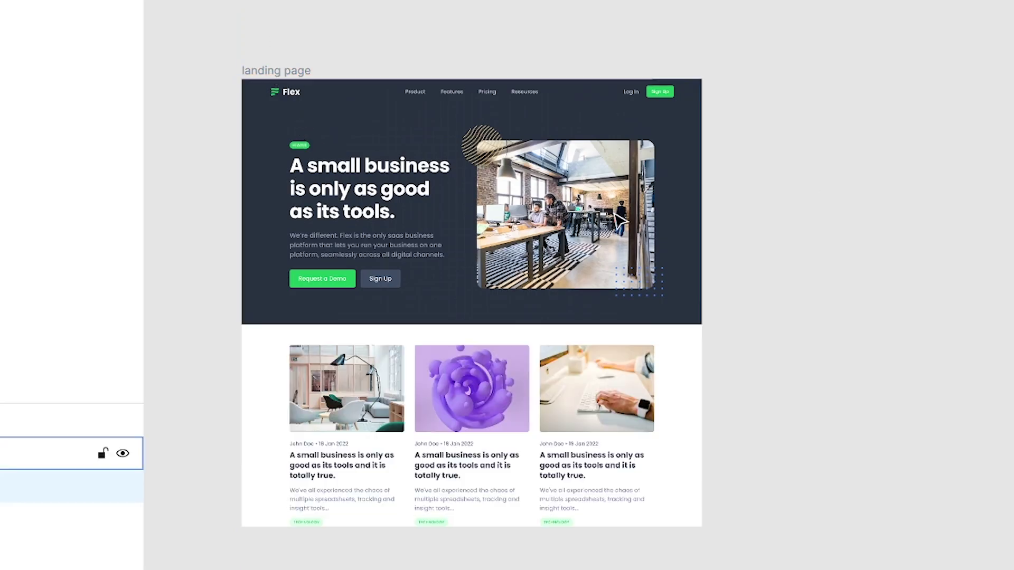
scroll(621, 221, "down", 1)
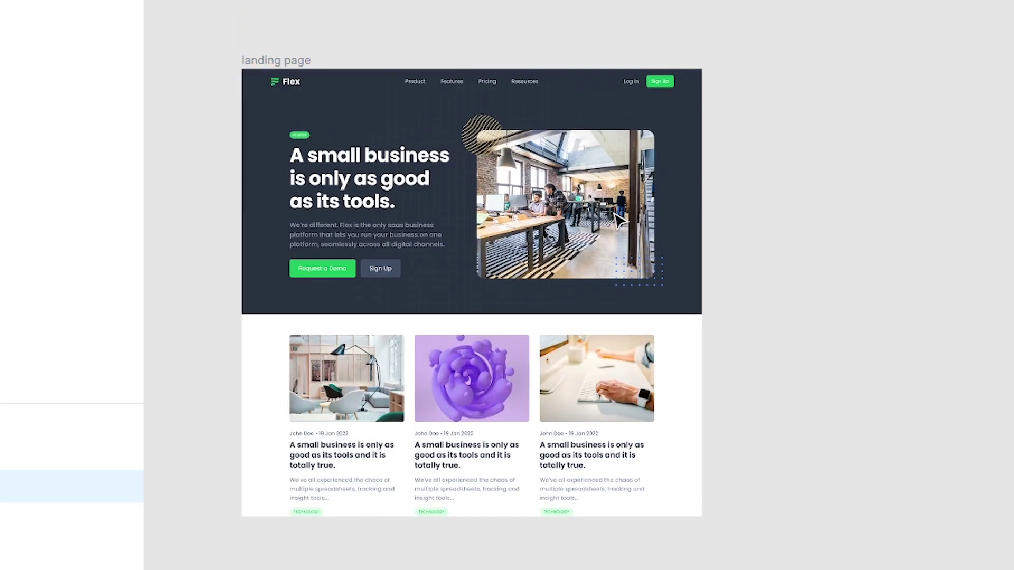
key("Escape")
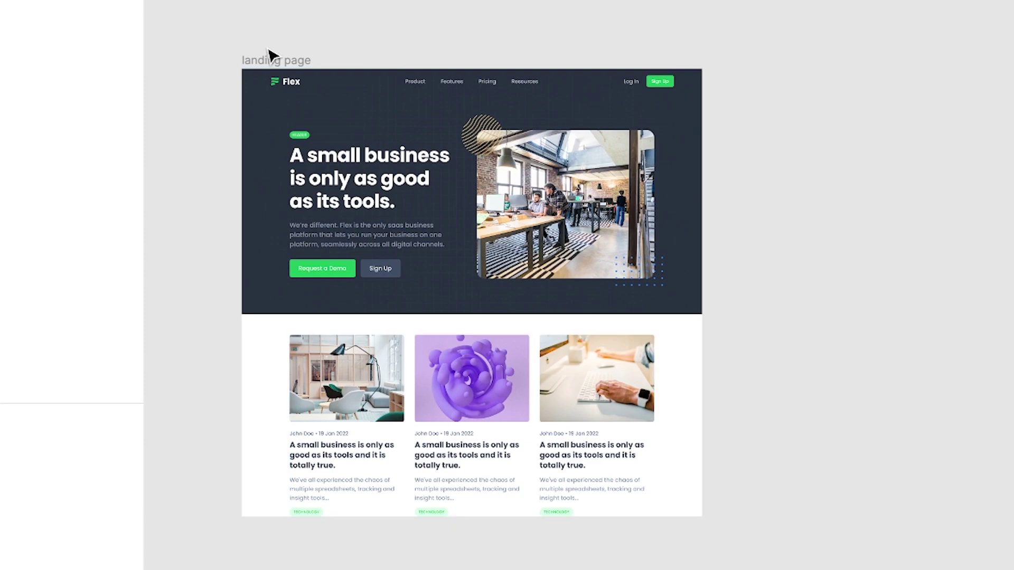
Paste further sections into the landing page frame below the blog cards, starting with the customer testimonial section.
left_click(259, 59)
key("ctrl+v")
scroll(502, 308, "down", 5)
scroll(874, 277, "down", 2)
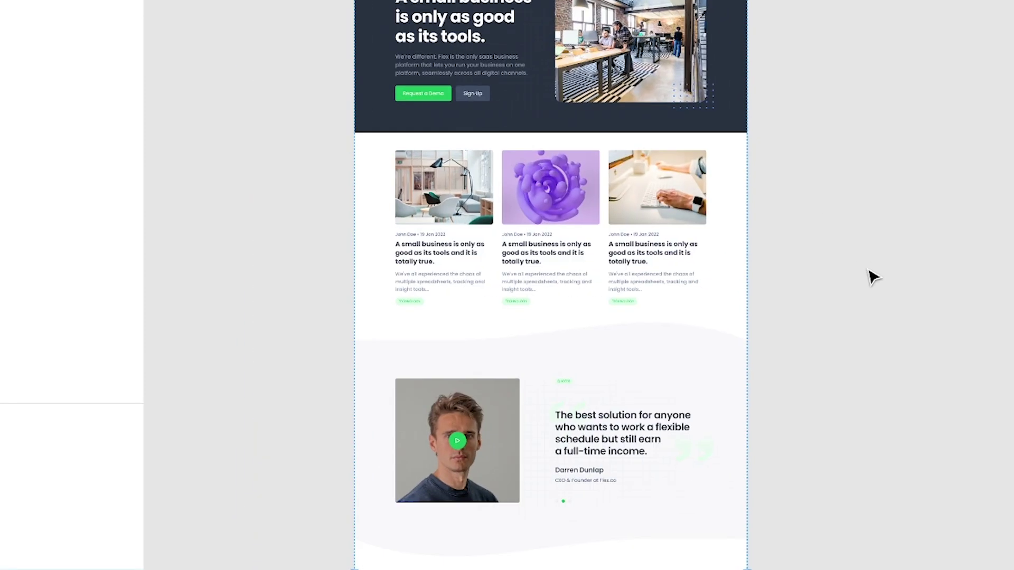
key("ctrl+v")
key("Escape")
scroll(666, 403, "up", 4)
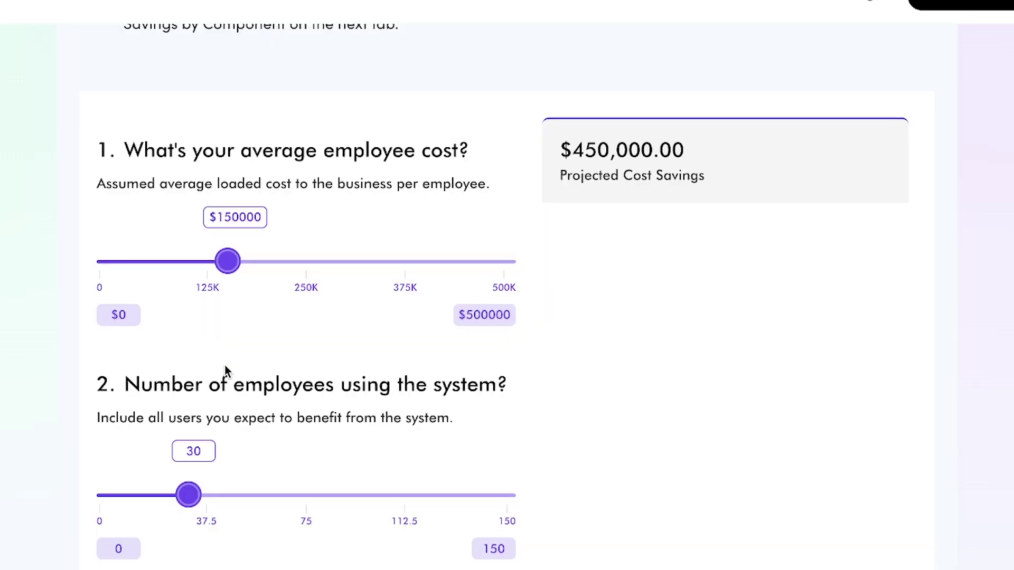
Examine the average employee cost, number of employees and Projected Cost Savings in the design system savings calculator.
scroll(226, 367, "down", 1)
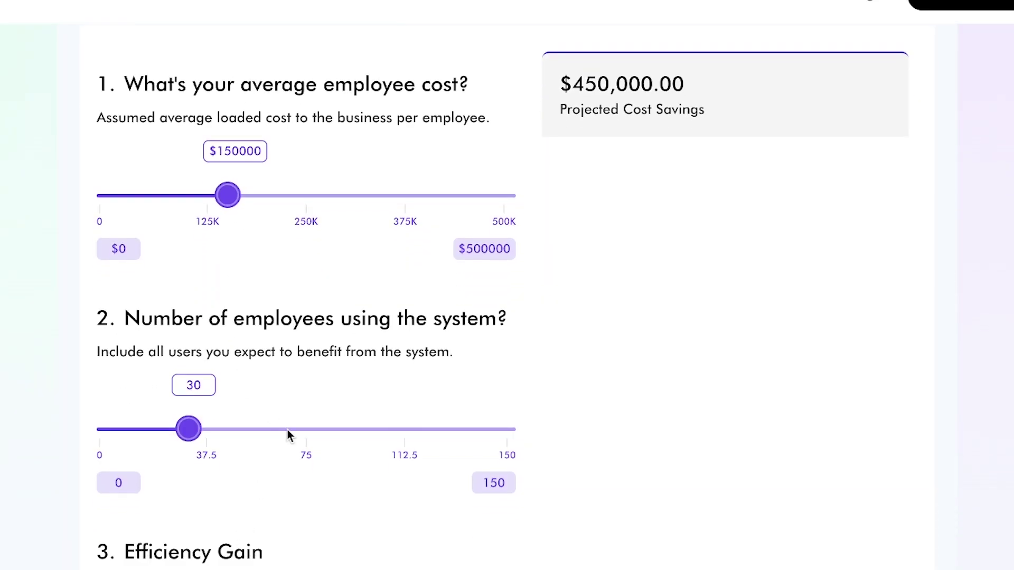
scroll(295, 421, "up", 1)
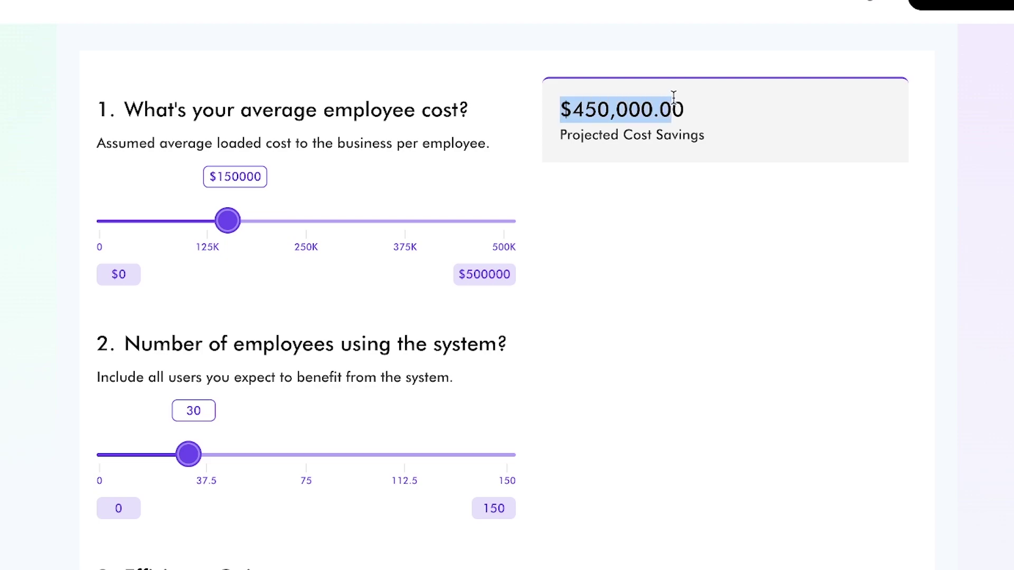